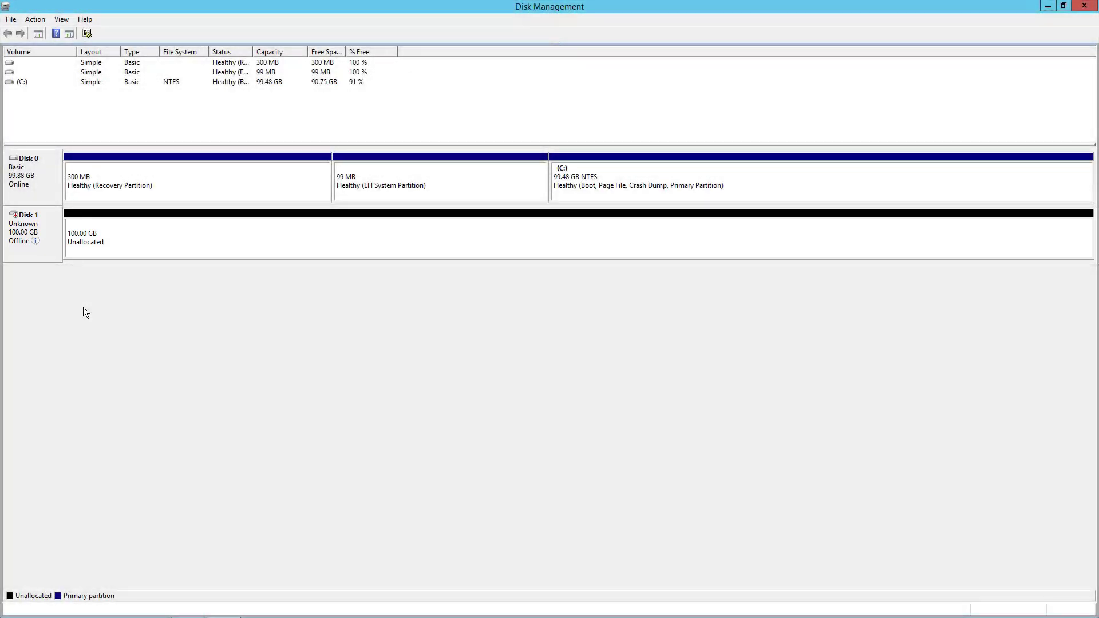
Bring offline Disk 1 online and initialize it with the GPT partition style.
right_click(45, 229)
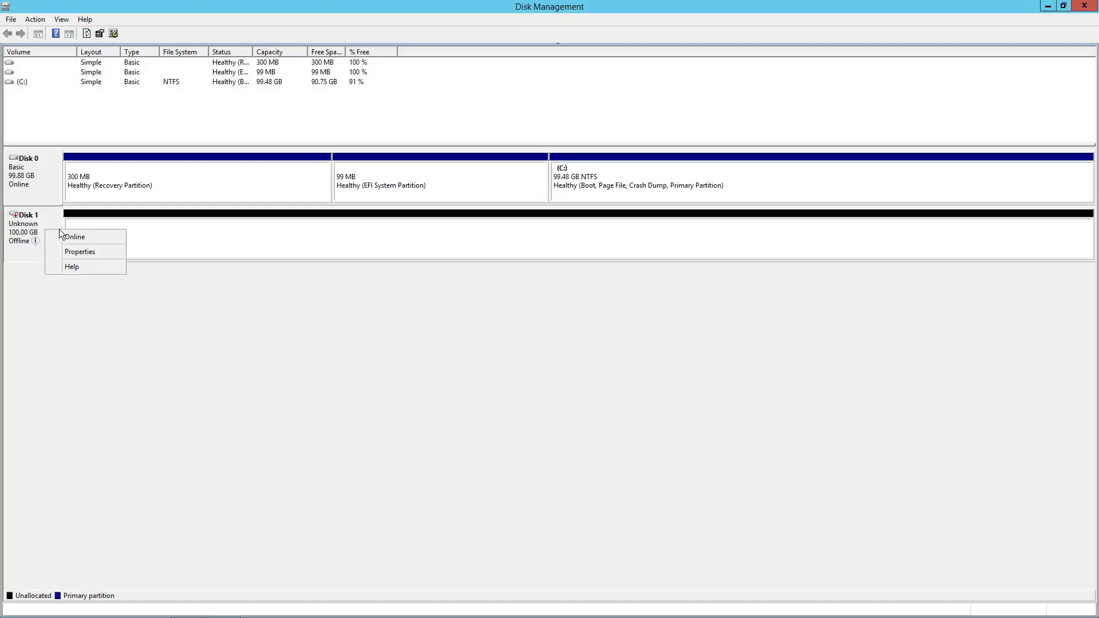
left_click(93, 237)
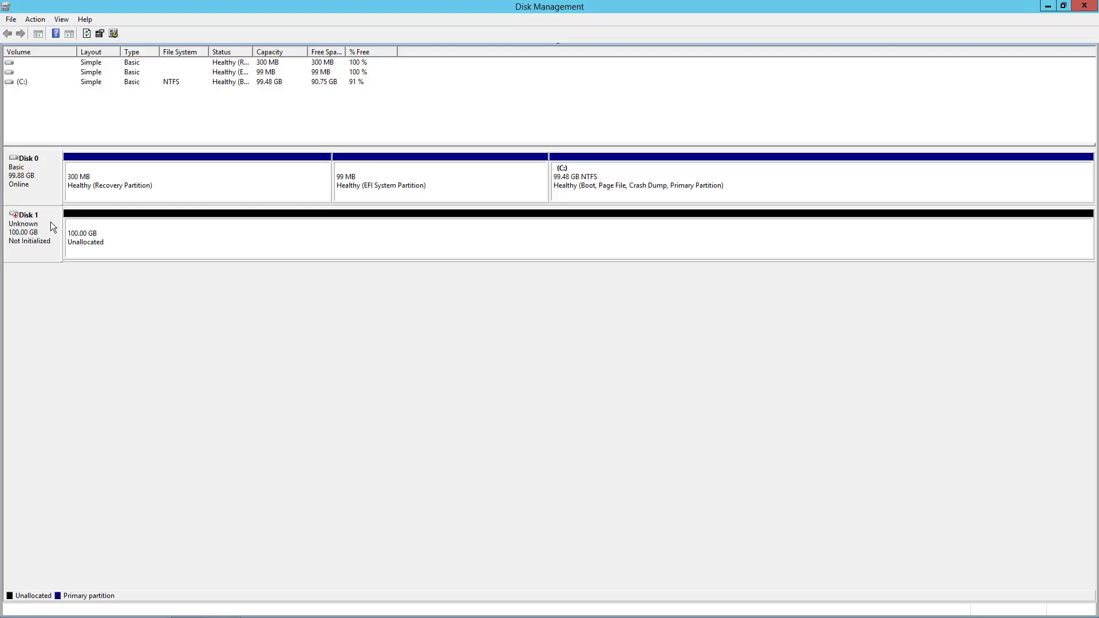
right_click(50, 222)
left_click(101, 229)
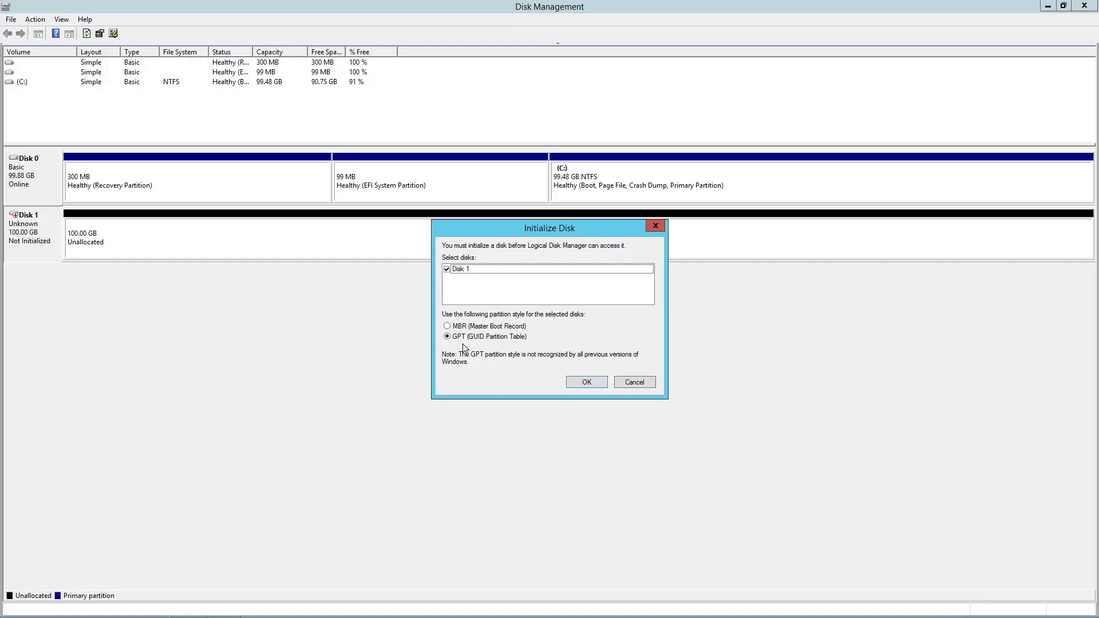
left_click(586, 384)
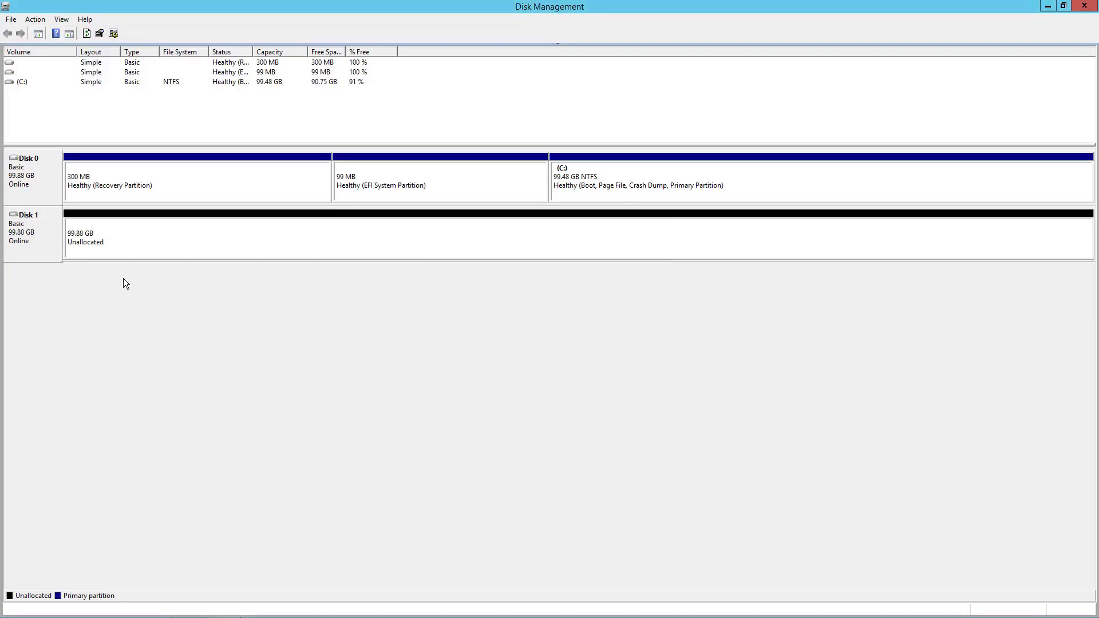
Start a New Simple Volume on Disk 1's unallocated space, keeping 102270 MB and drive letter D.
right_click(123, 234)
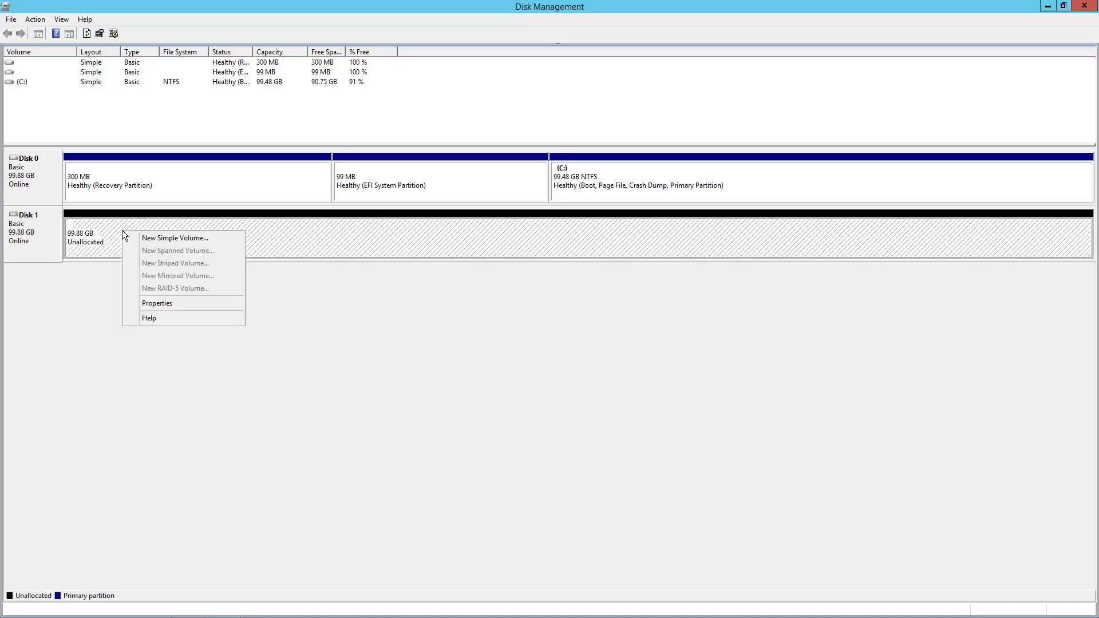
left_click(163, 240)
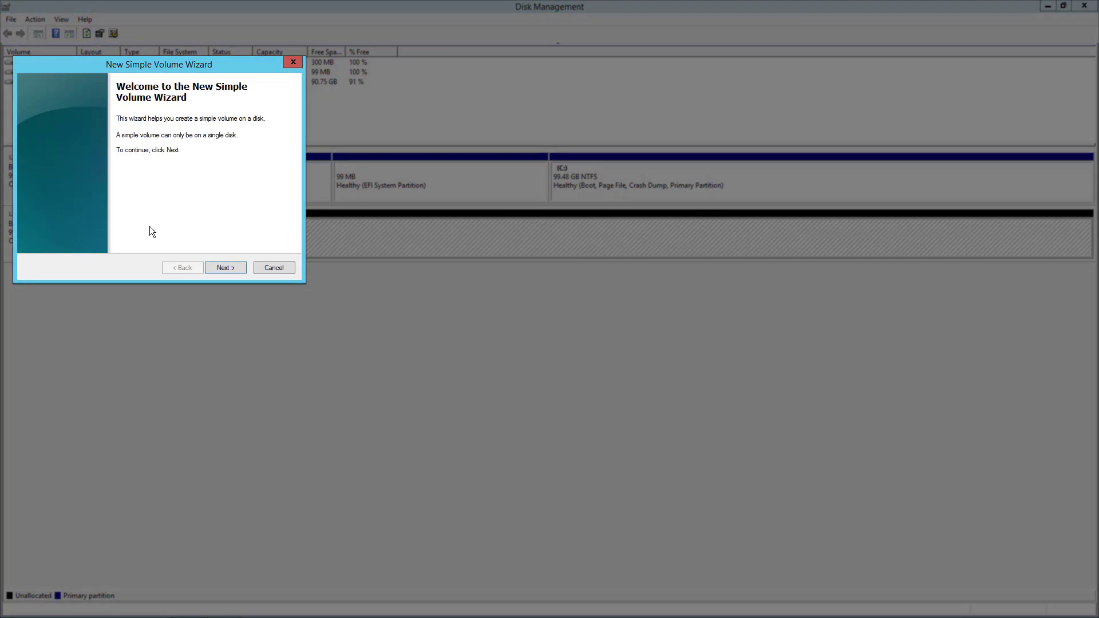
left_click(227, 267)
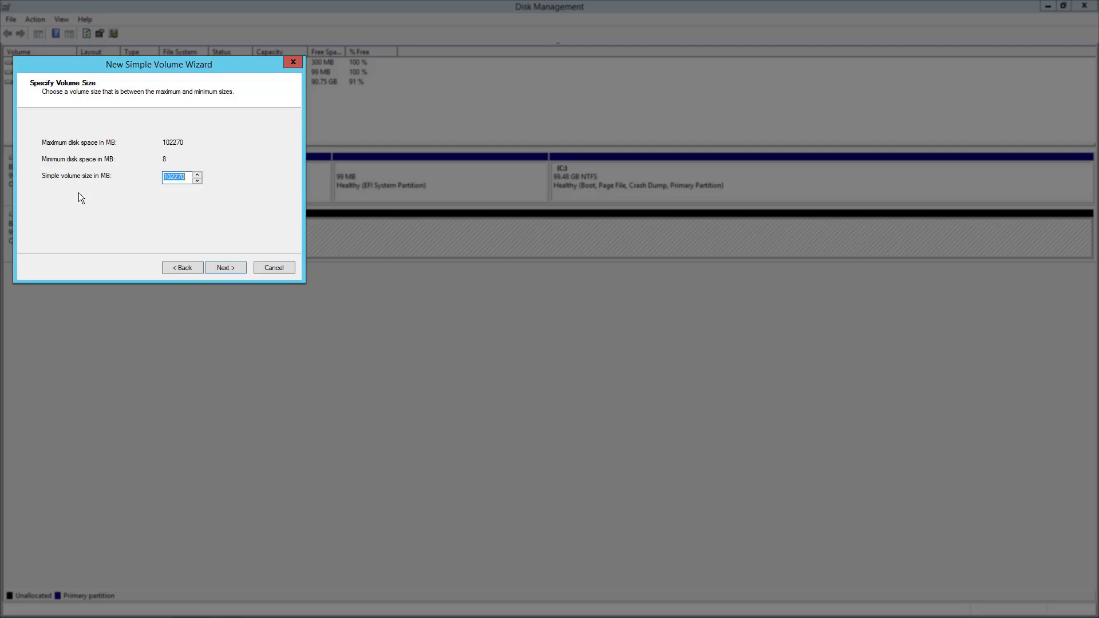
left_click(225, 269)
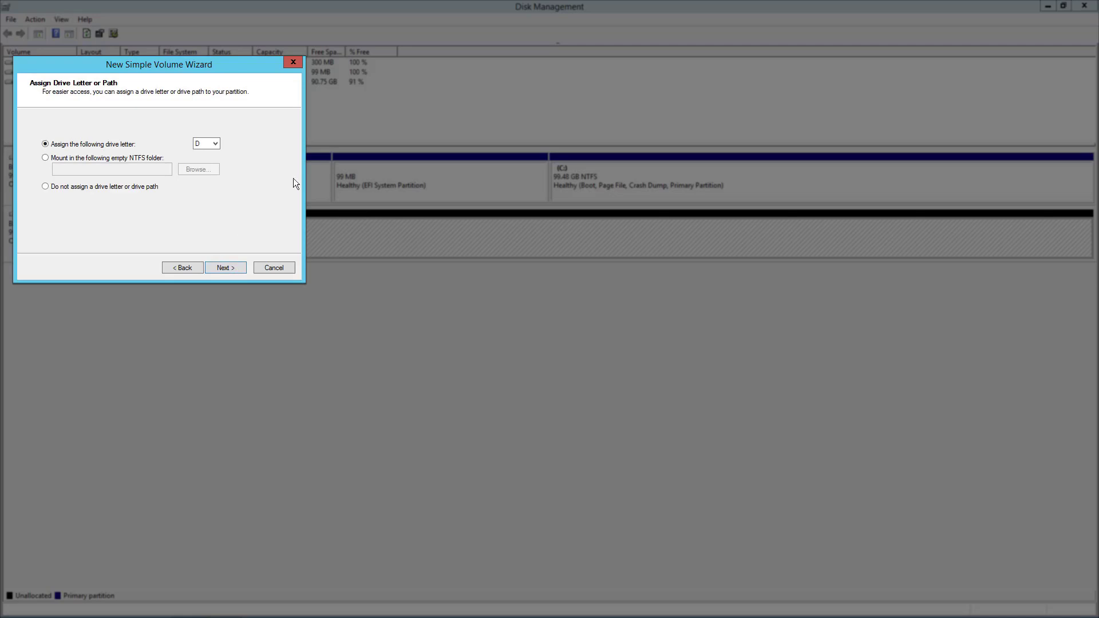
left_click(213, 145)
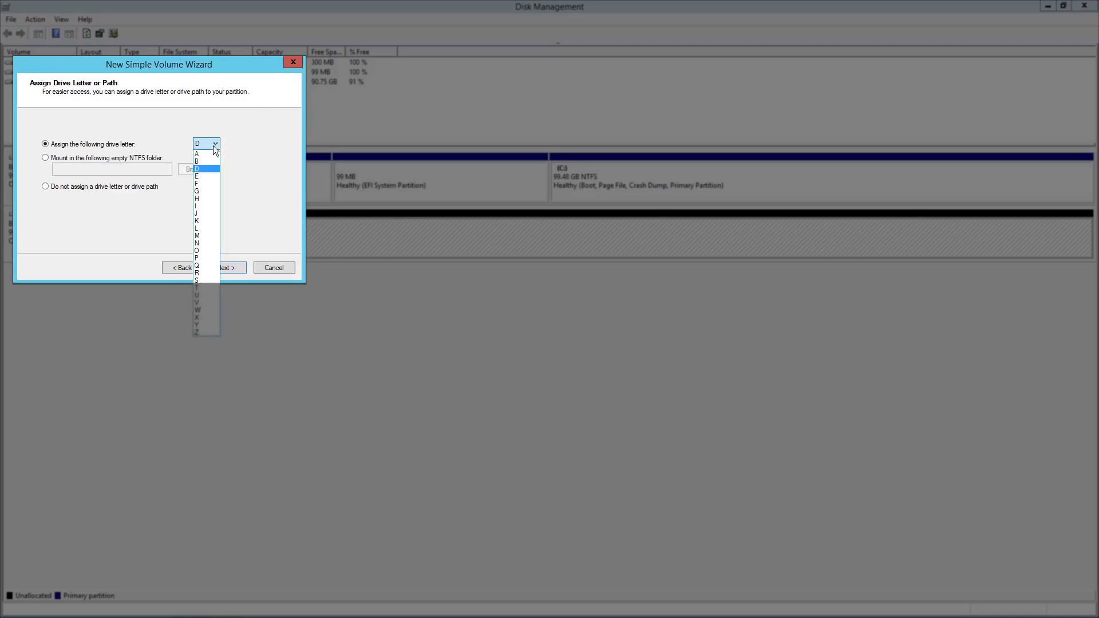
left_click(257, 148)
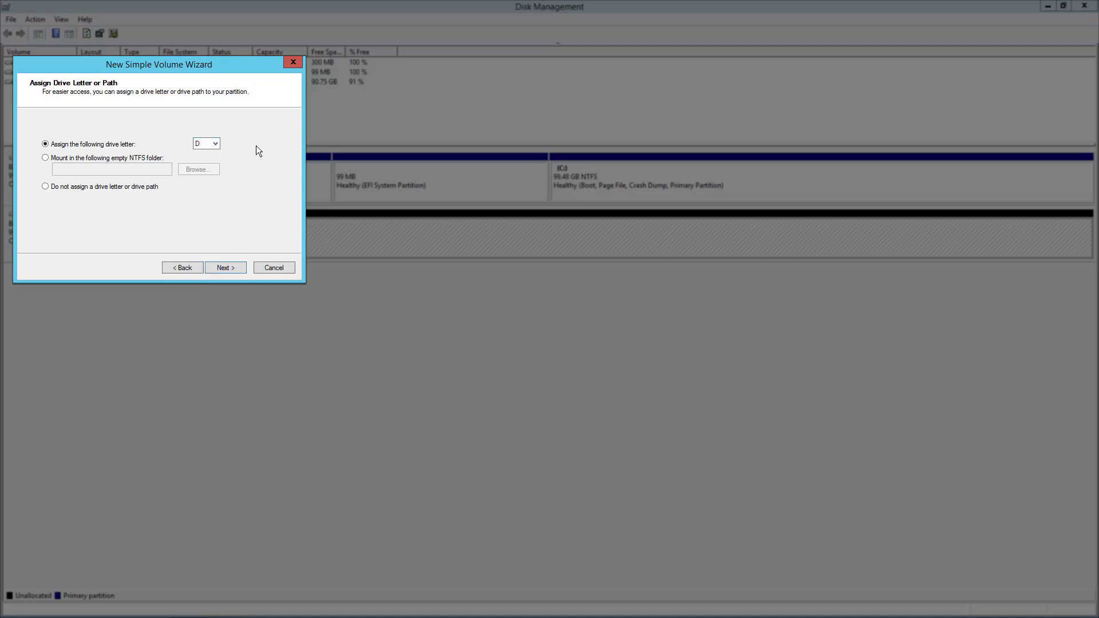
left_click(225, 269)
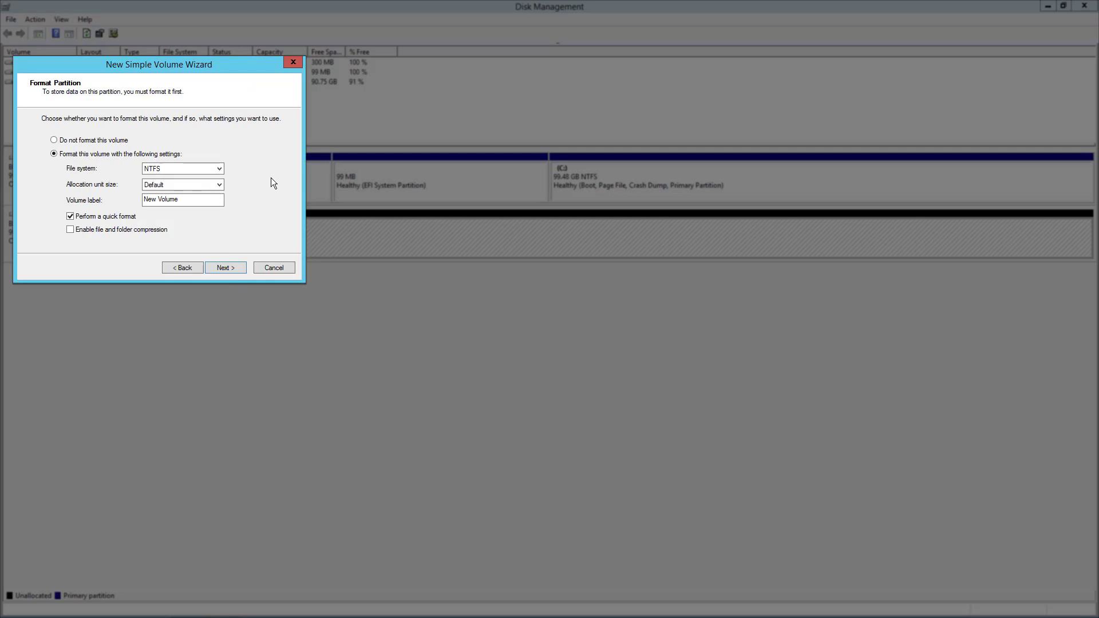
Format the volume as NTFS with Default allocation size, label it 'hello world', and finish.
left_click(215, 170)
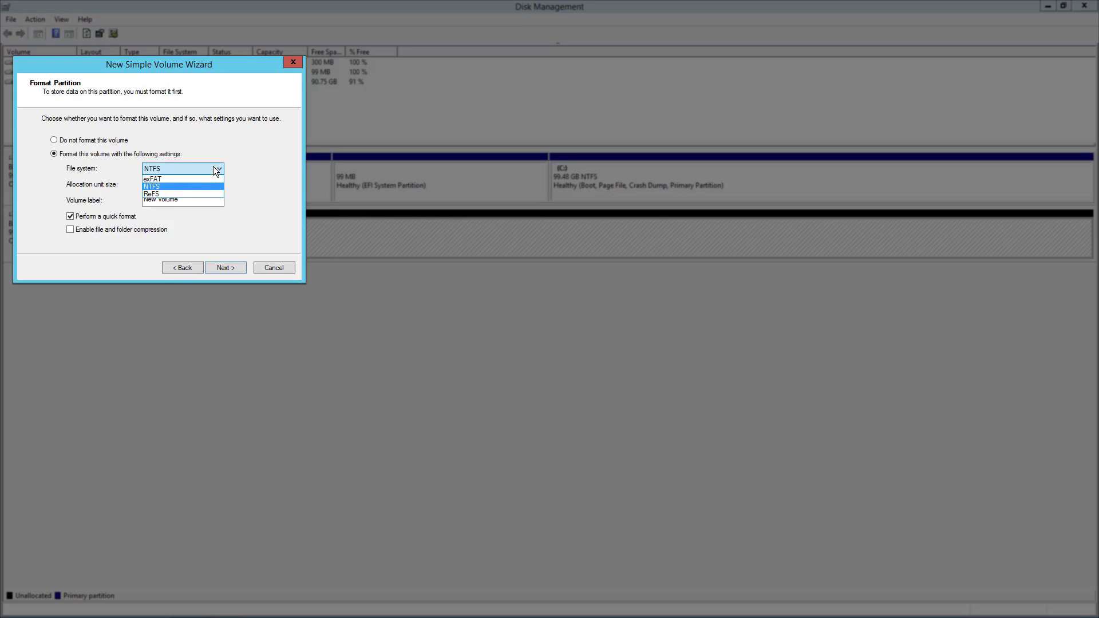
left_click(252, 168)
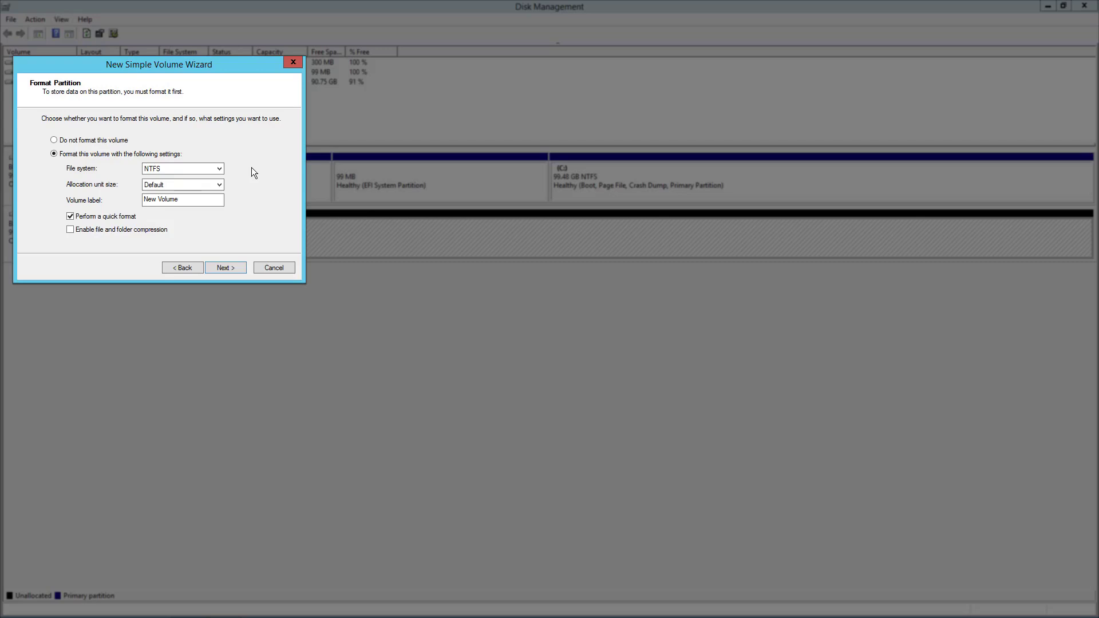
left_click(200, 189)
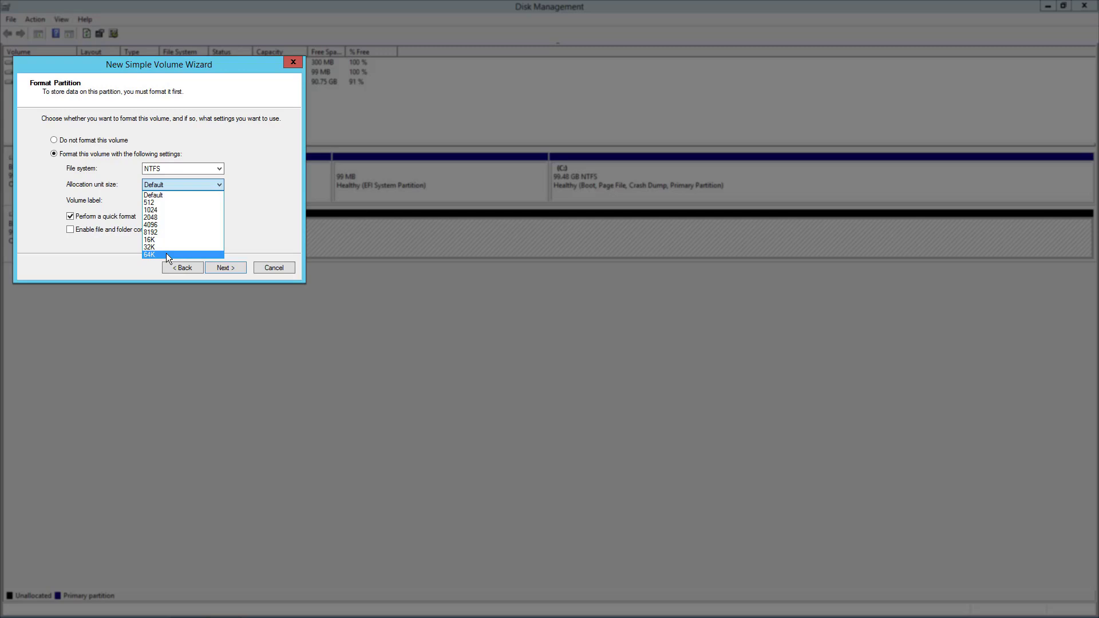
left_click(266, 178)
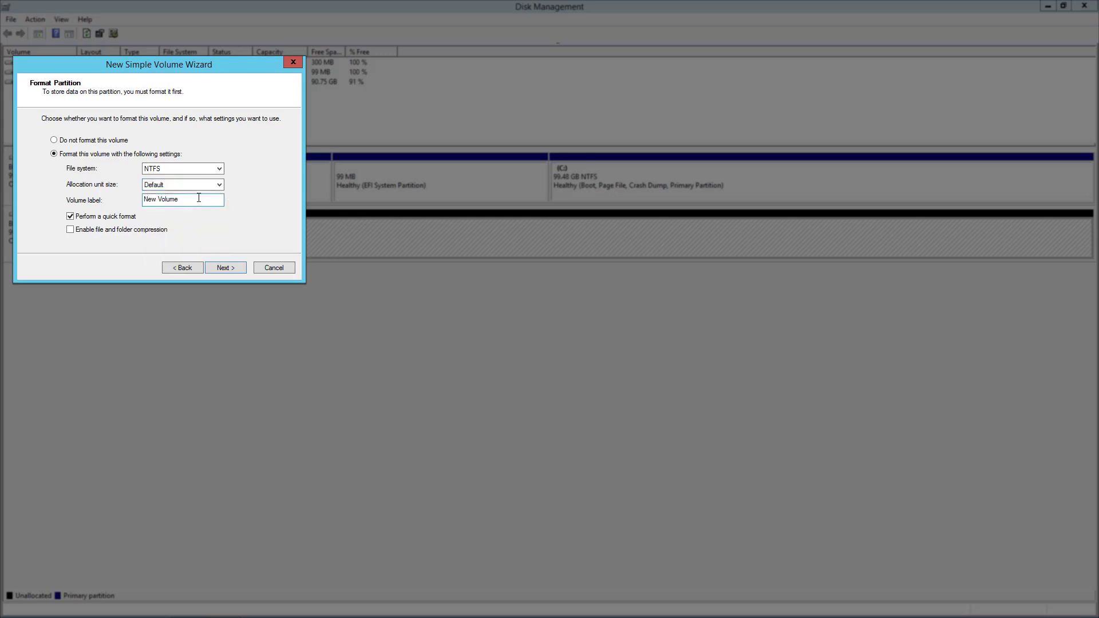
left_click_drag(191, 197, 140, 199)
type("hello world")
left_click(229, 269)
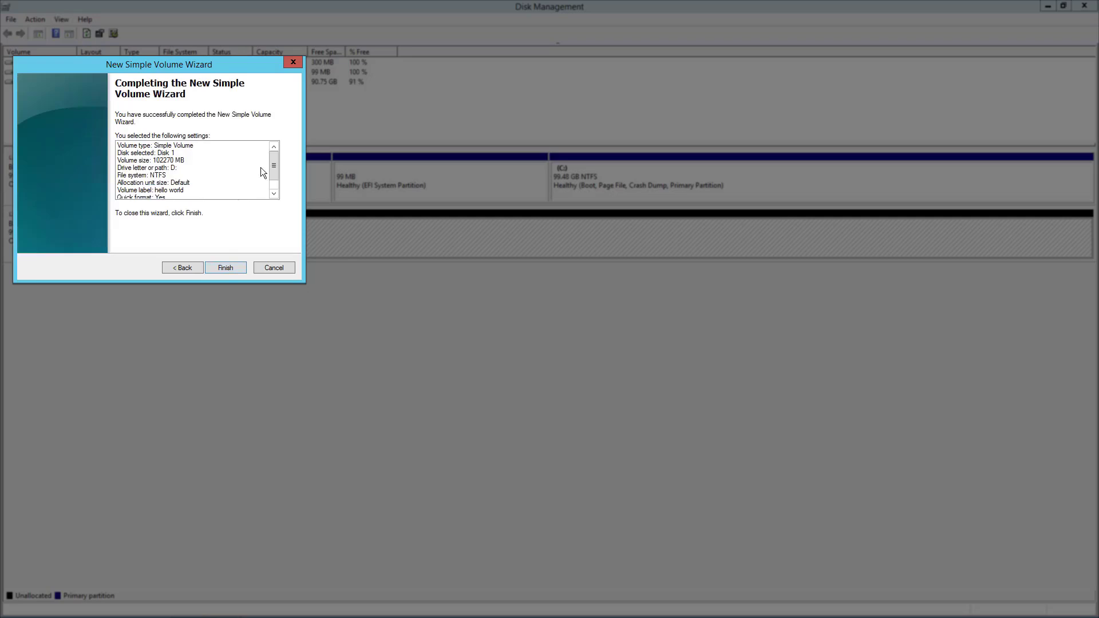
left_click_drag(277, 154, 269, 119)
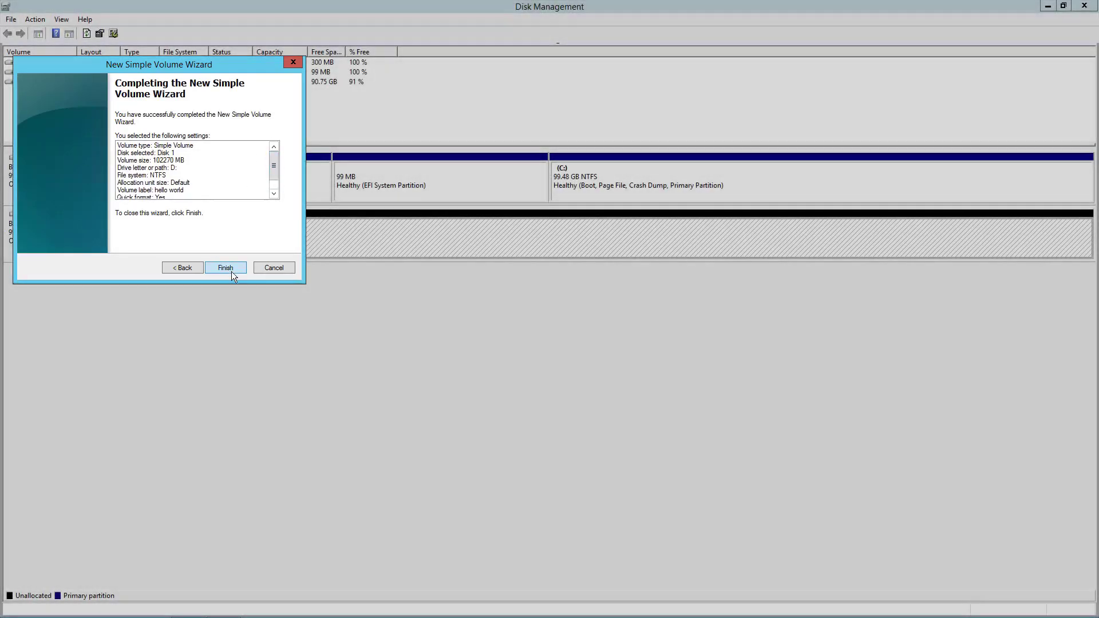
left_click(231, 271)
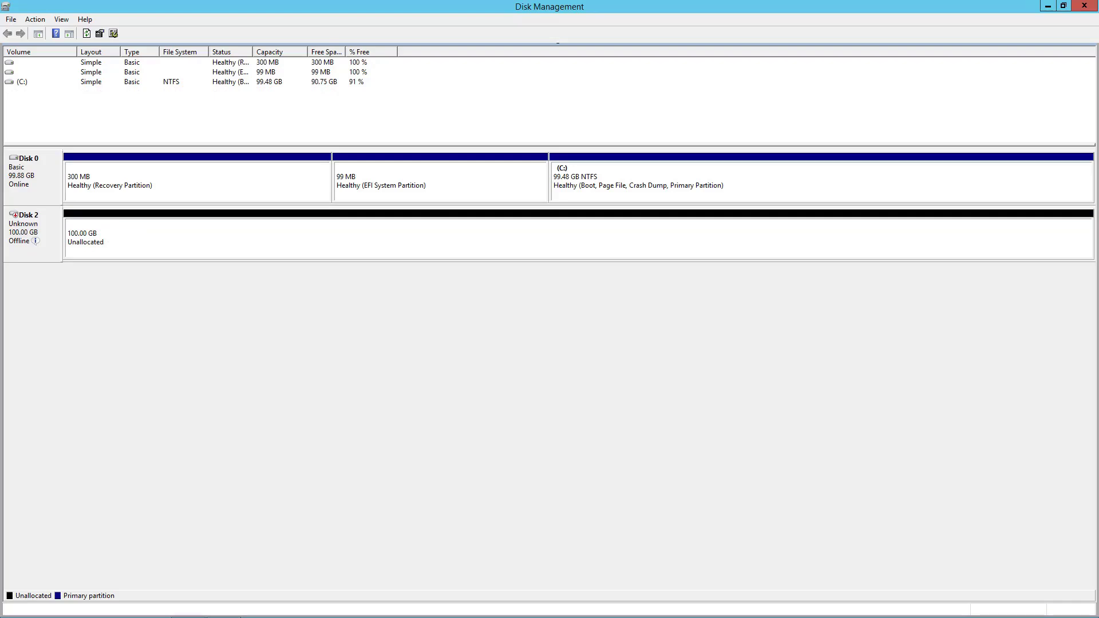
Bring Disk 2 online, initialize it as GPT, and select its unallocated space.
right_click(38, 224)
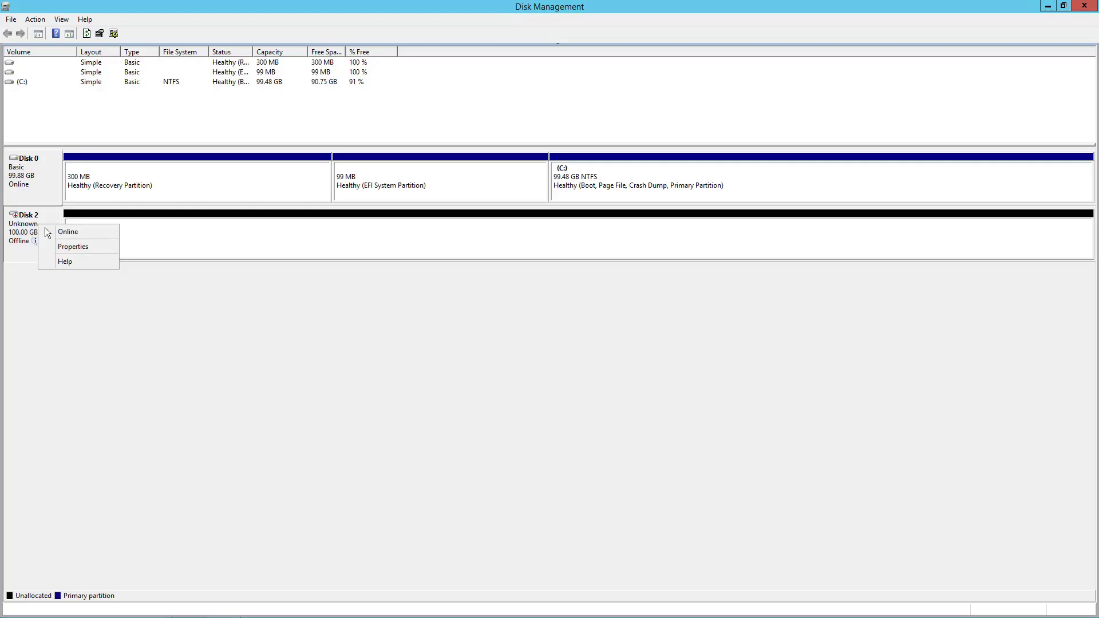
left_click(47, 227)
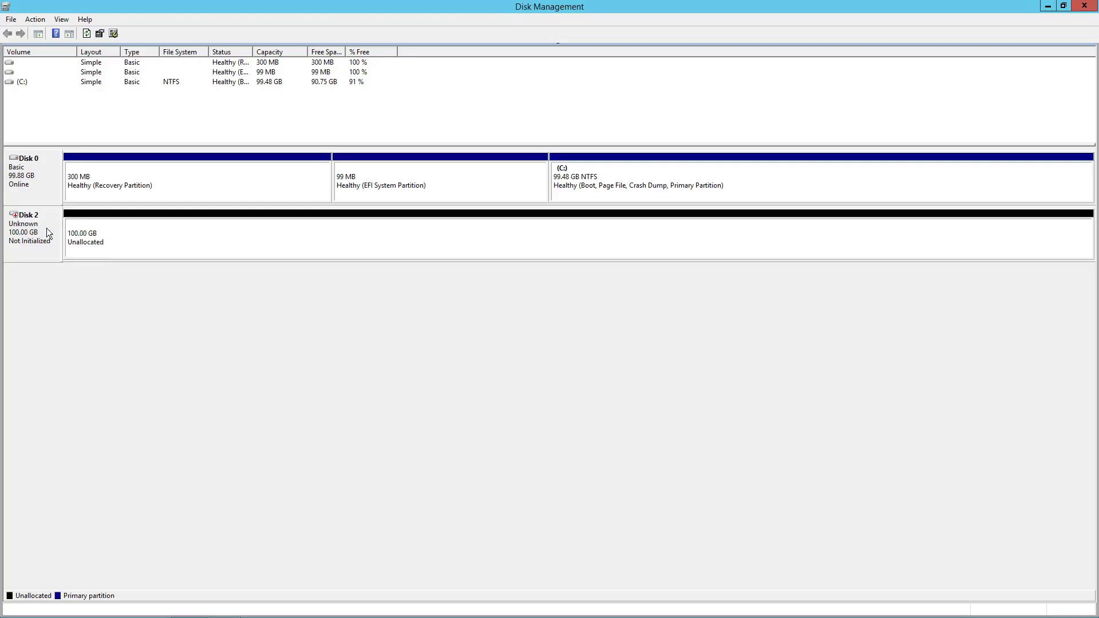
right_click(48, 229)
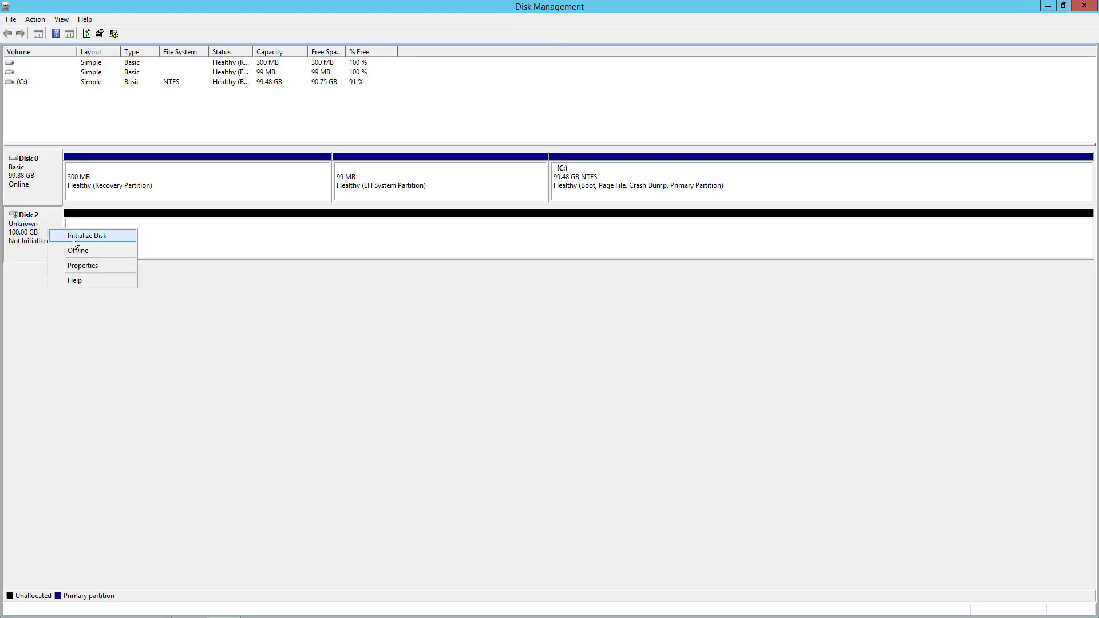
left_click(73, 239)
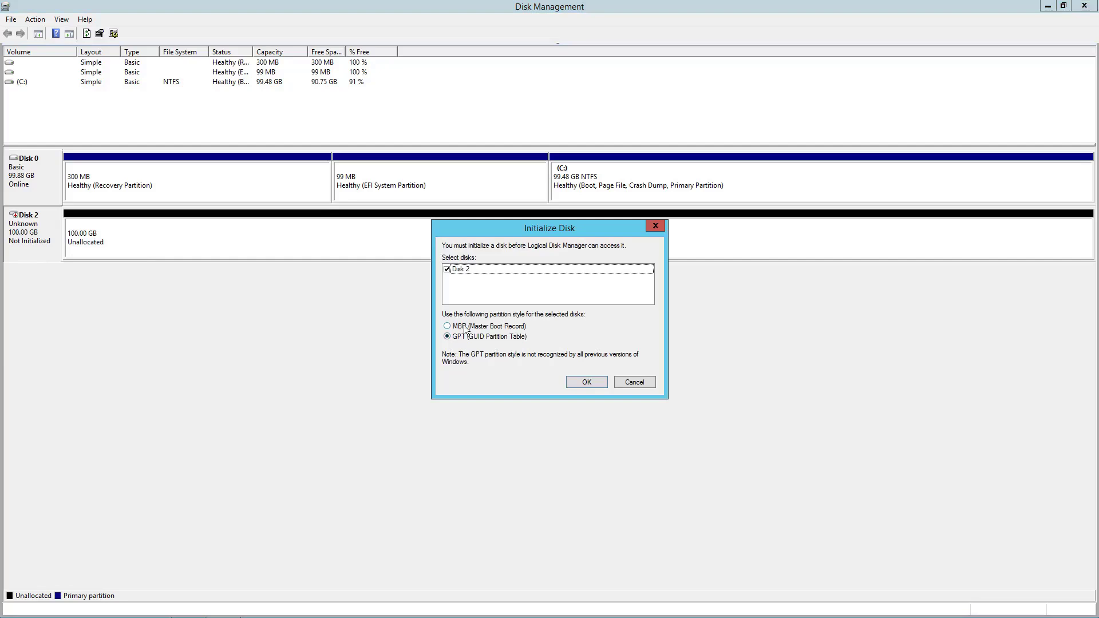
left_click(590, 382)
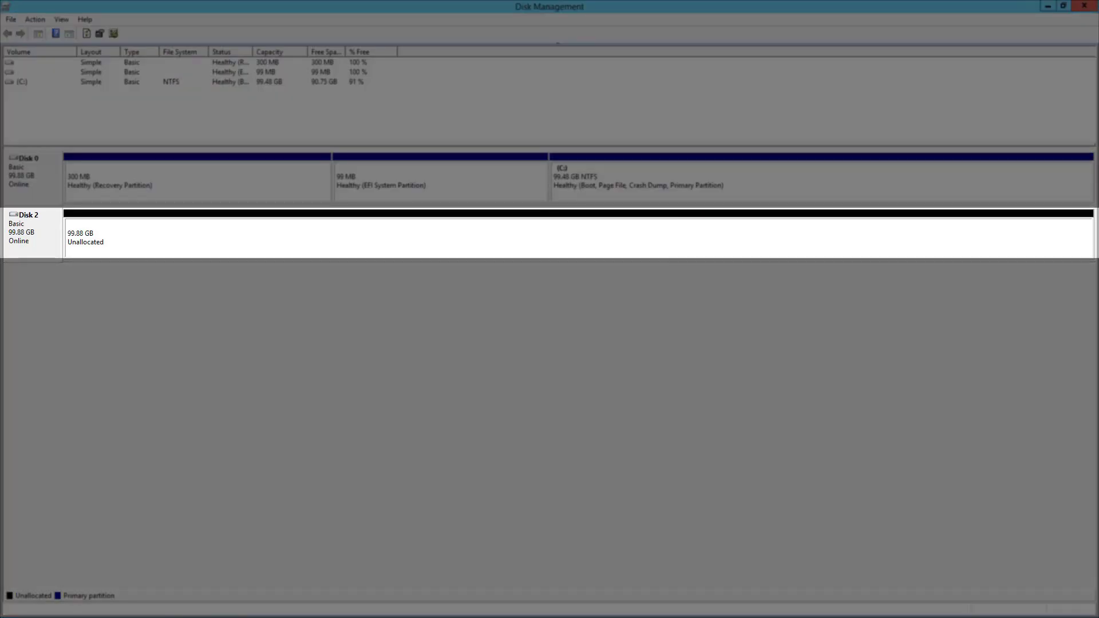
left_click(191, 241)
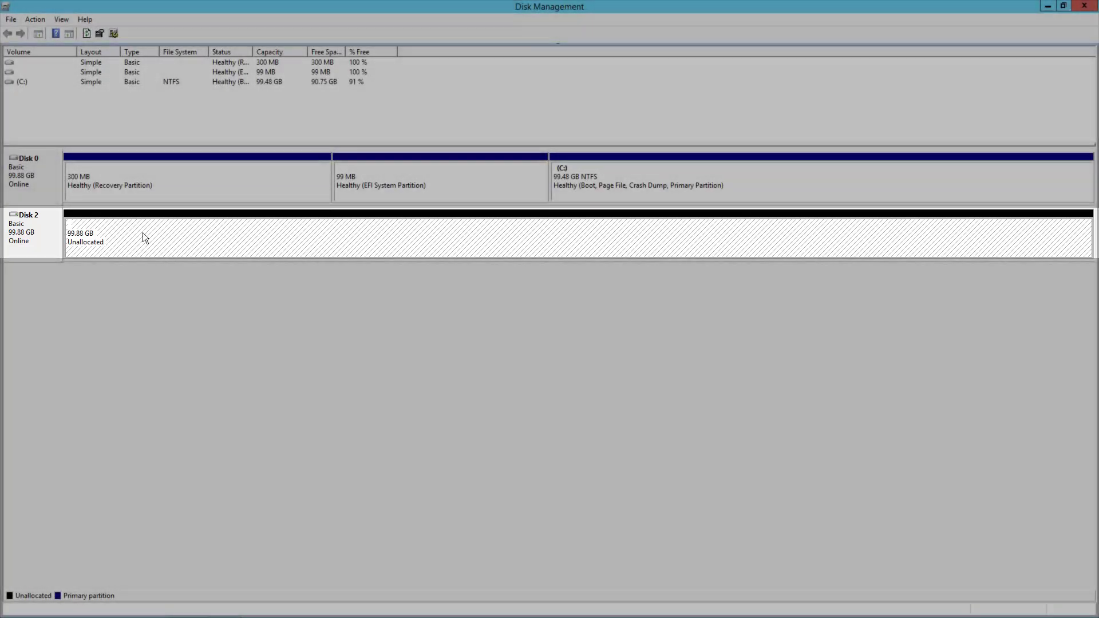
Start a New Simple Volume on Disk 2 up to the size page, then switch to Calculator.
right_click(143, 232)
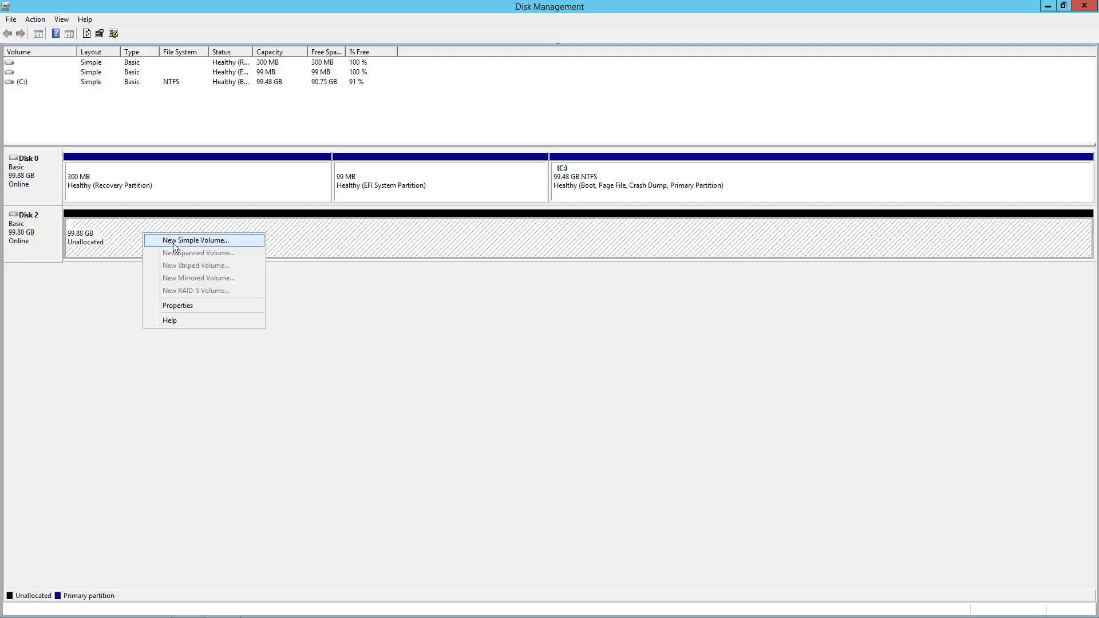
left_click(193, 240)
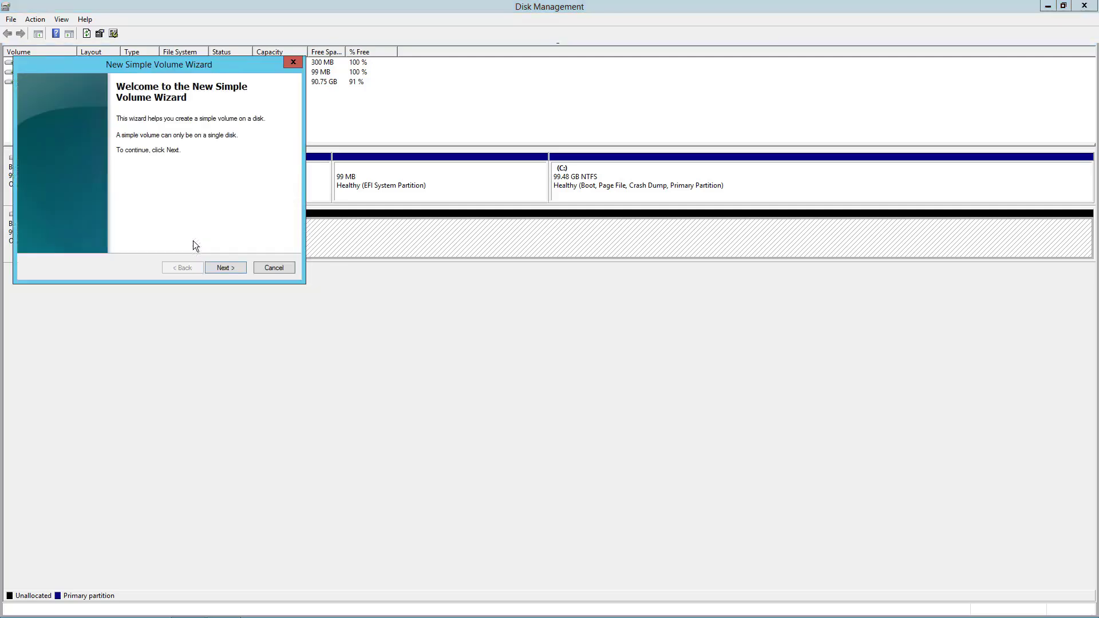
left_click(229, 272)
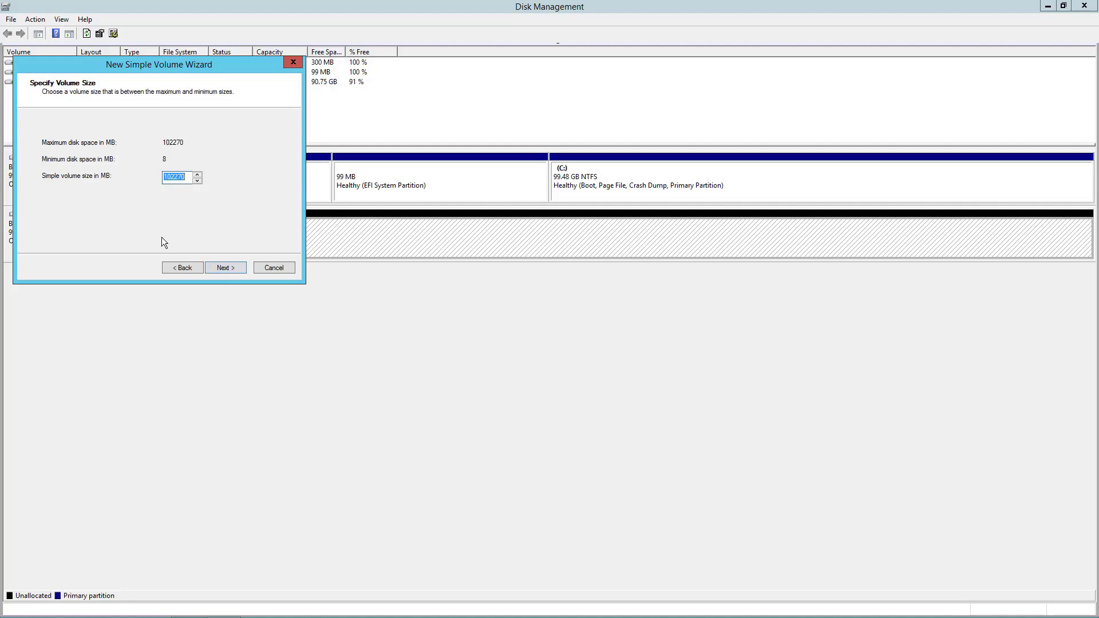
key("alt+Tab")
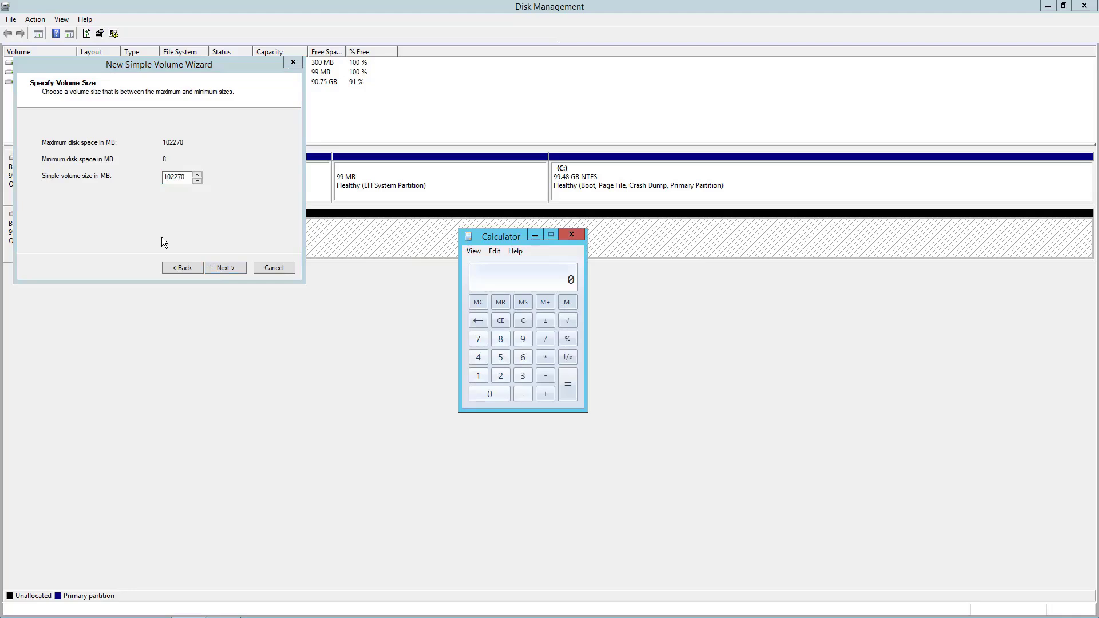
Calculate 30*1024 in Calculator to get 30720.
type("30*1024")
key("Return")
Set the volume size to 30720 MB and keep drive letter D.
key("alt+Tab")
type("30720")
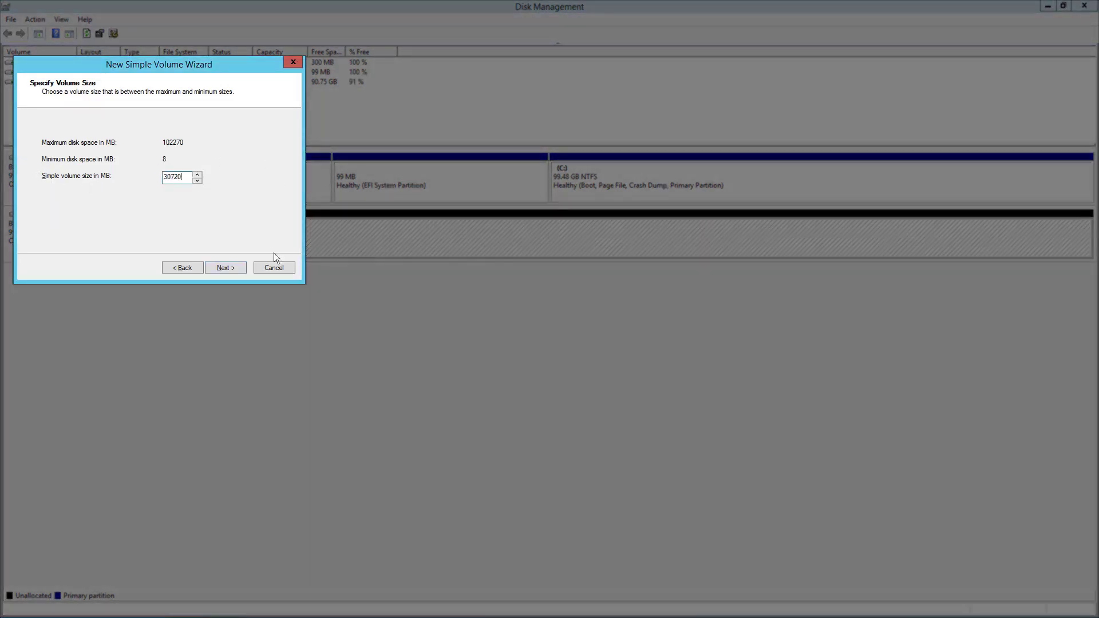
left_click(231, 268)
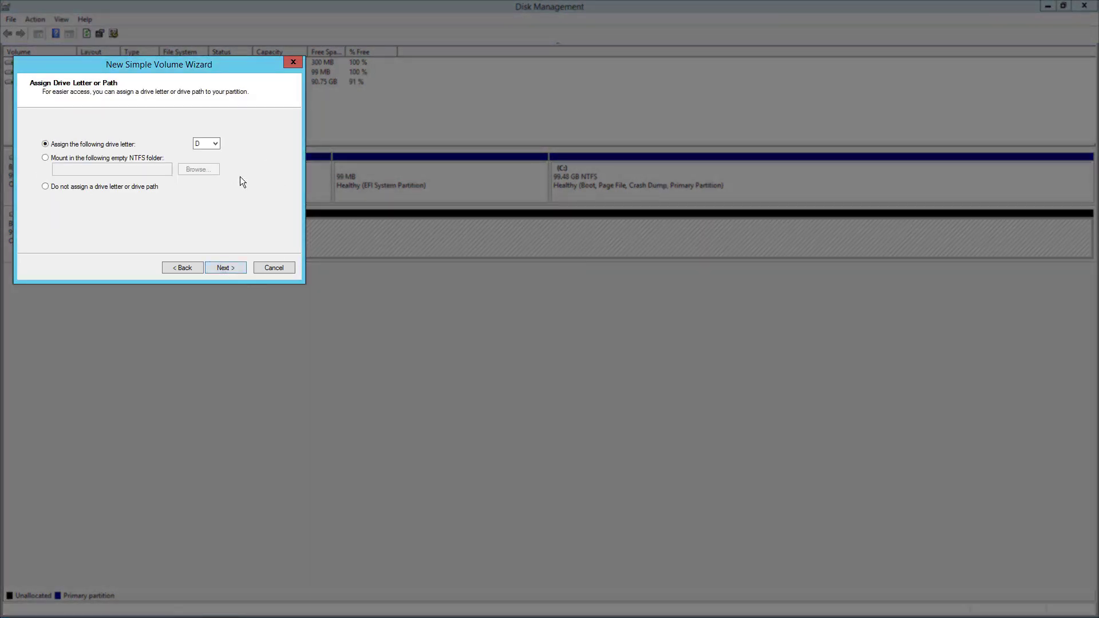
left_click(214, 145)
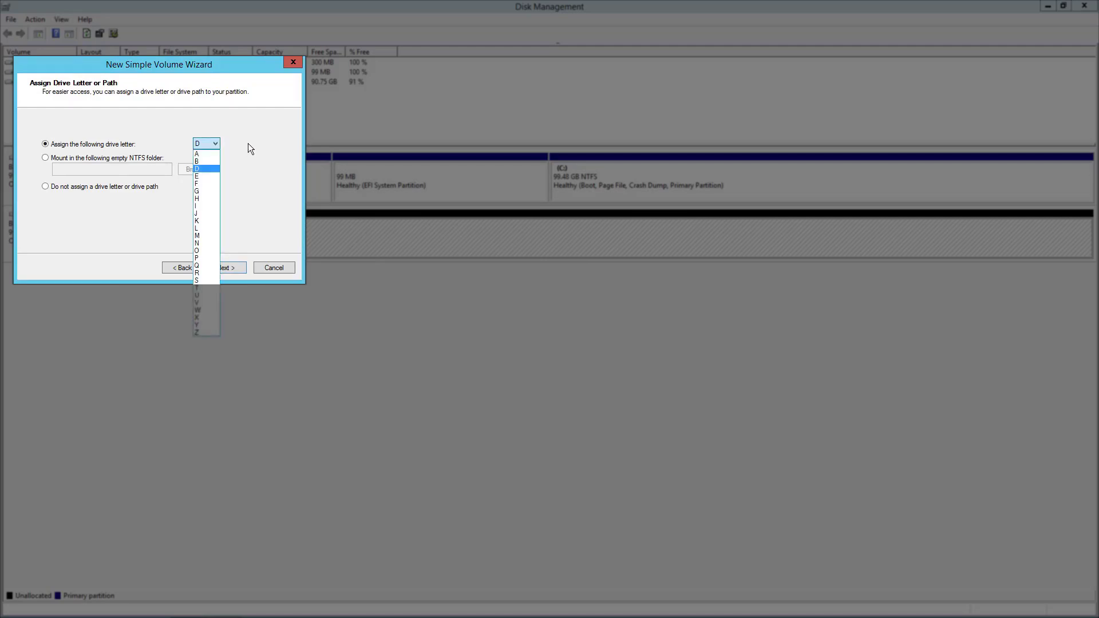
left_click(249, 145)
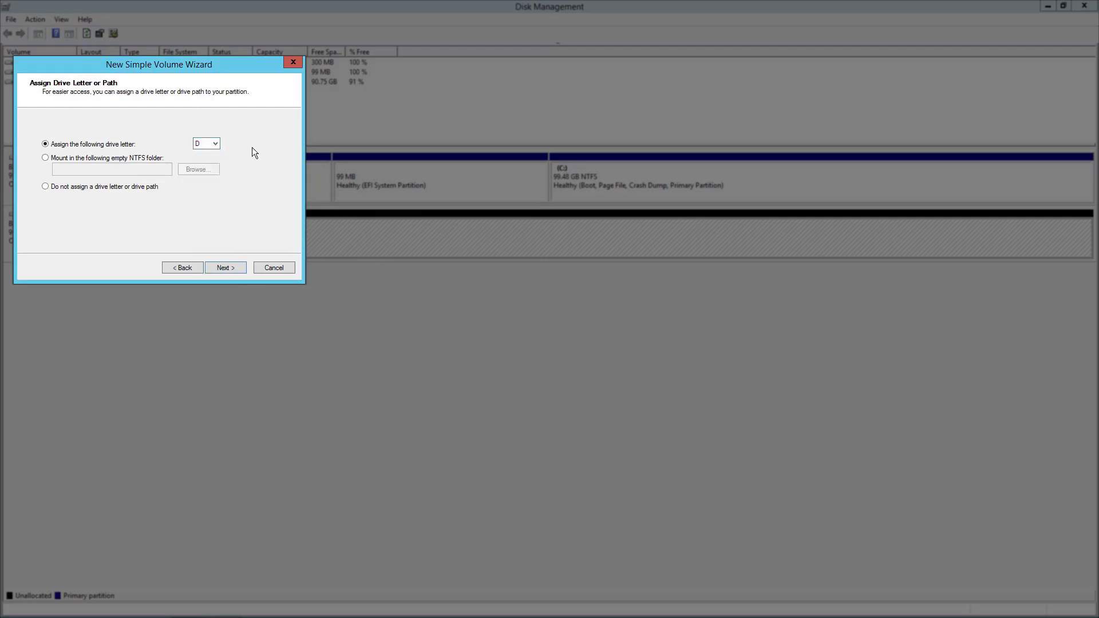
left_click(234, 269)
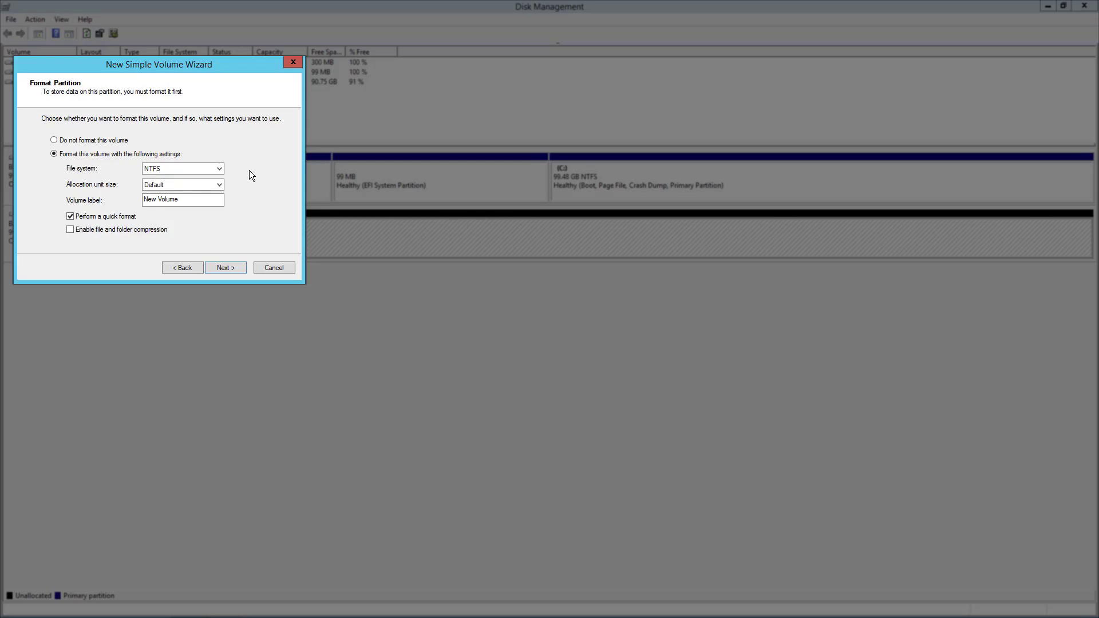
Keep Default allocation size, label the volume 'hello world', and finish the wizard.
left_click(219, 185)
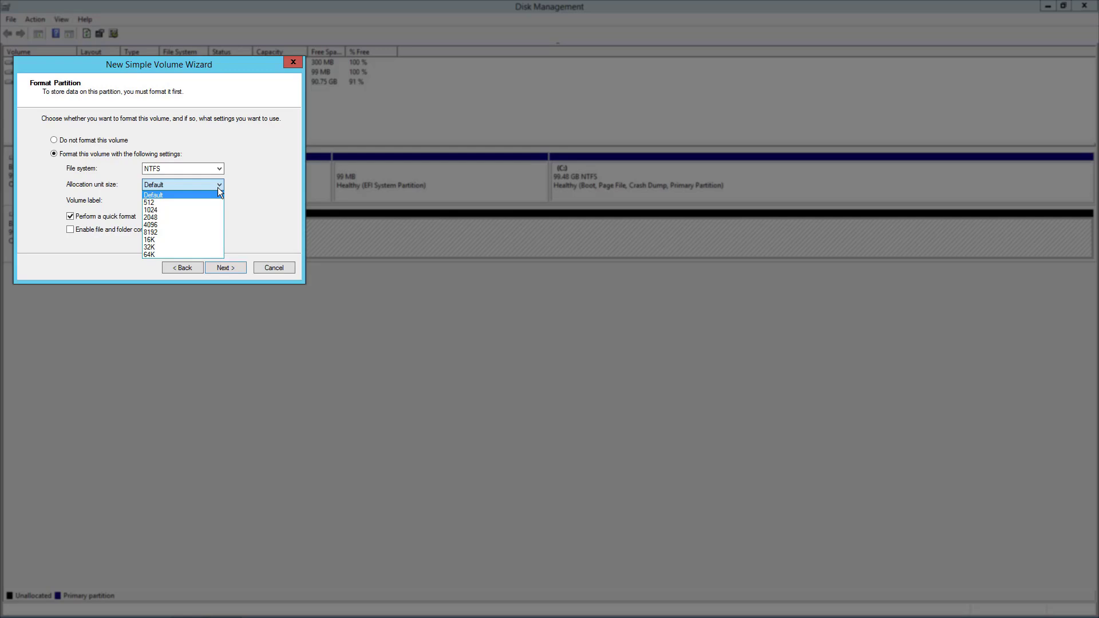
left_click(259, 184)
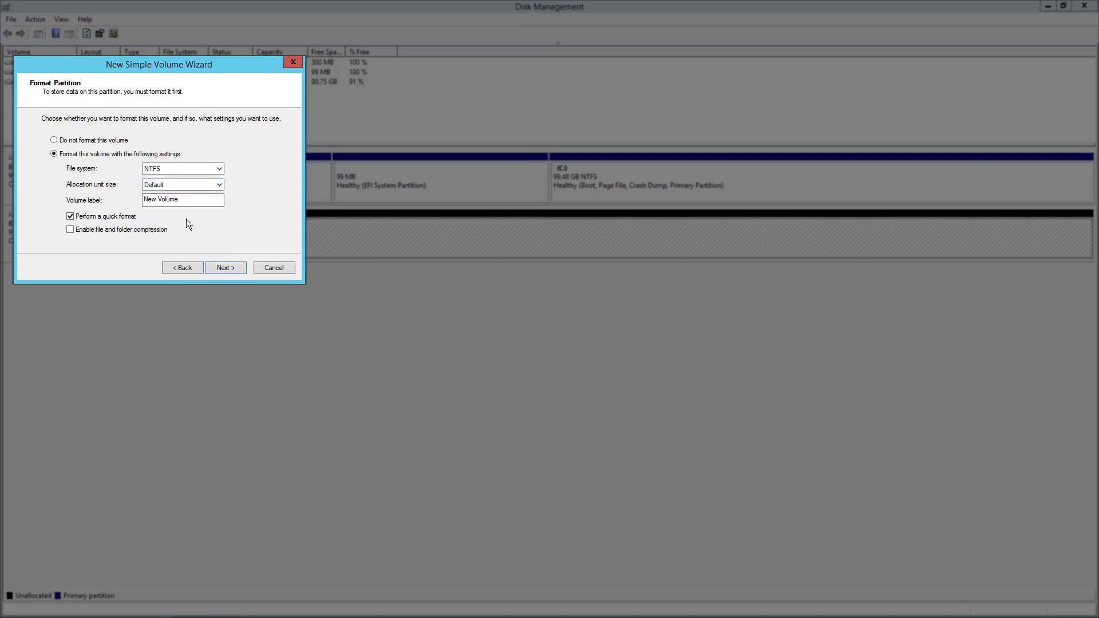
left_click_drag(190, 201, 143, 199)
type("hello world")
left_click(229, 267)
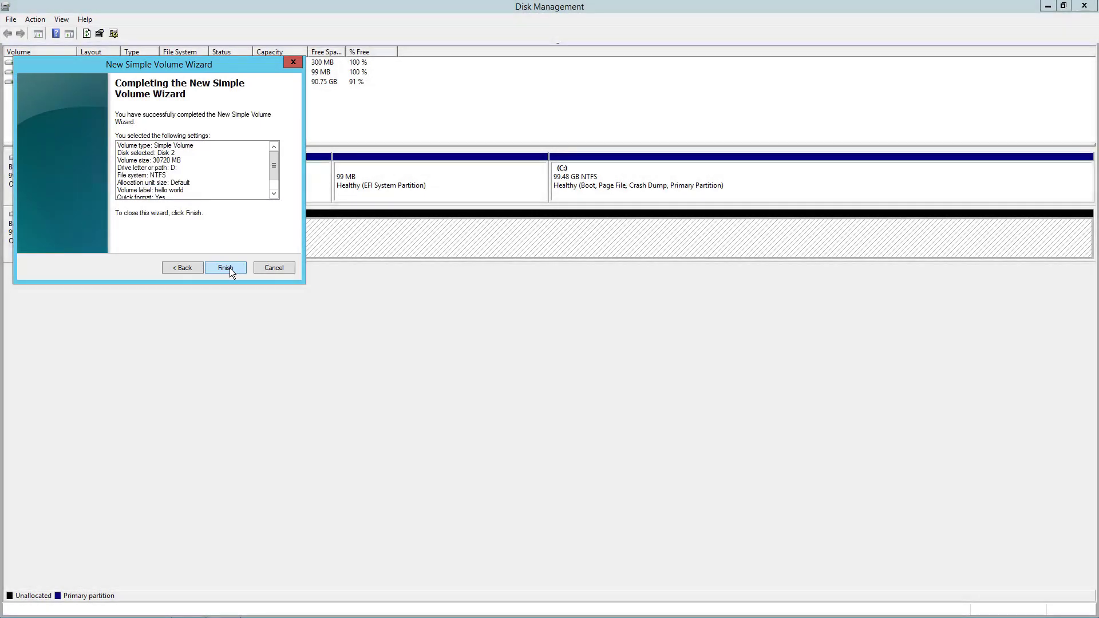
left_click(231, 270)
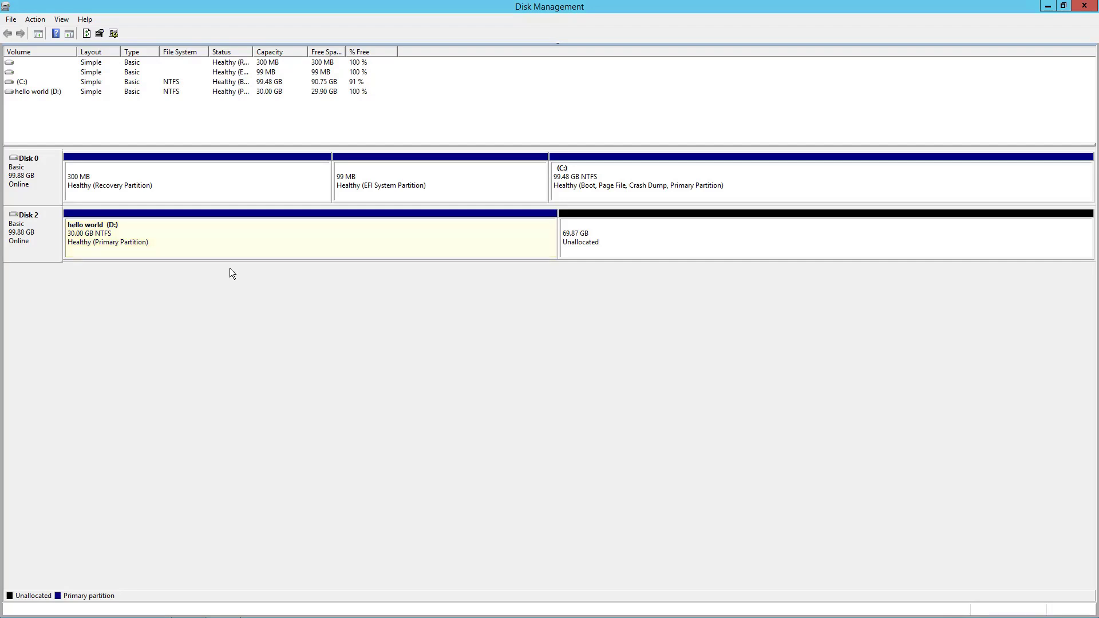
Create a New Simple Volume on the 69.87 GB unallocated space, keeping 71549 MB and letter E.
left_click(618, 227)
right_click(647, 232)
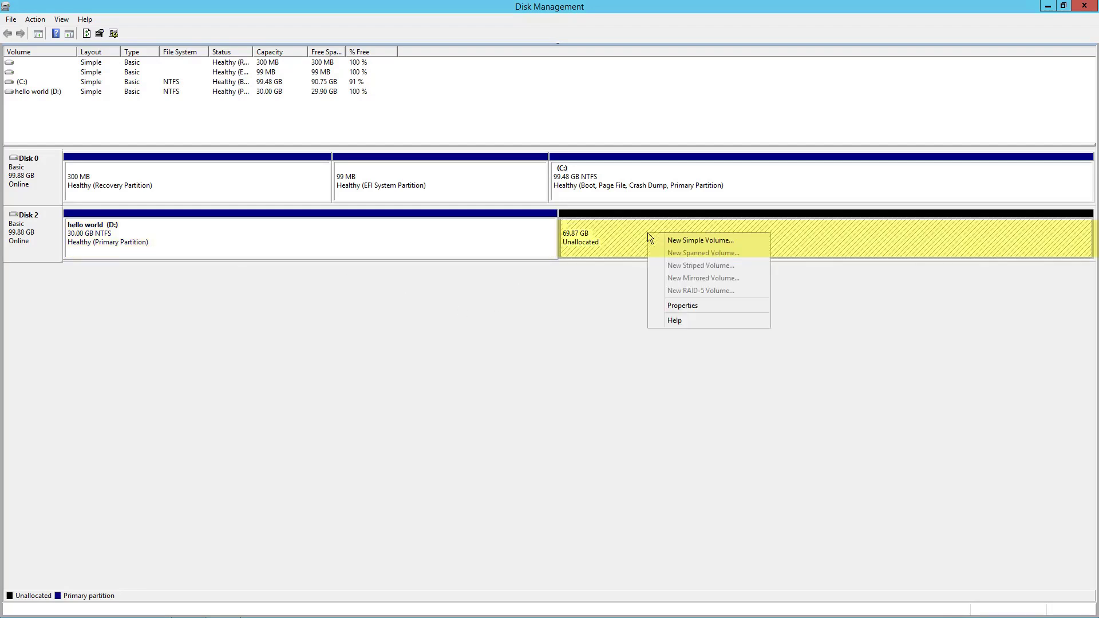
left_click(681, 240)
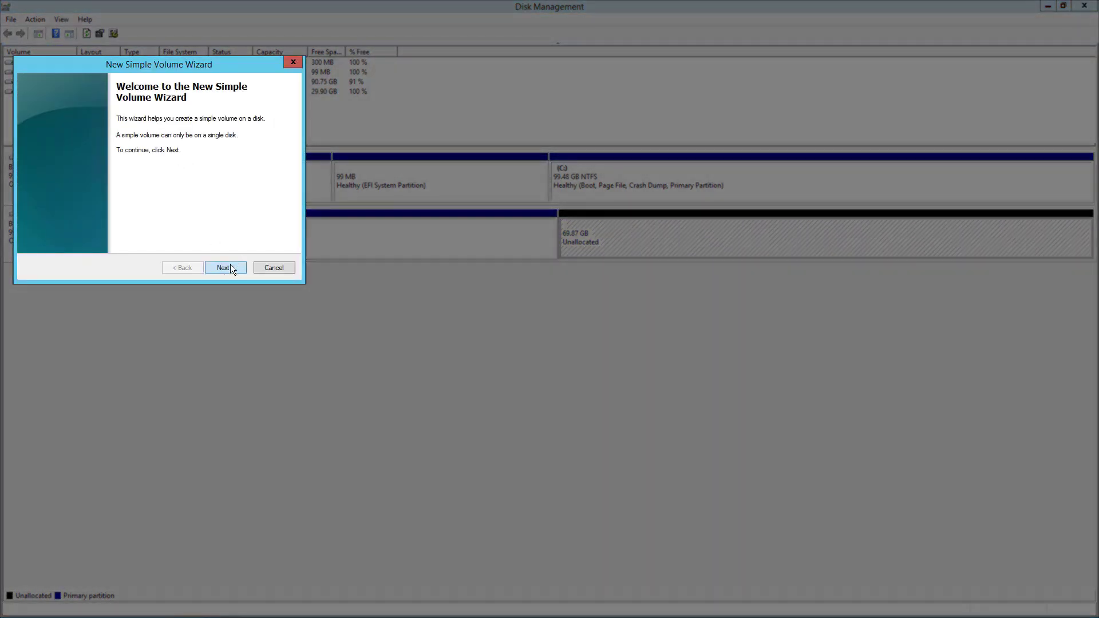
left_click(228, 267)
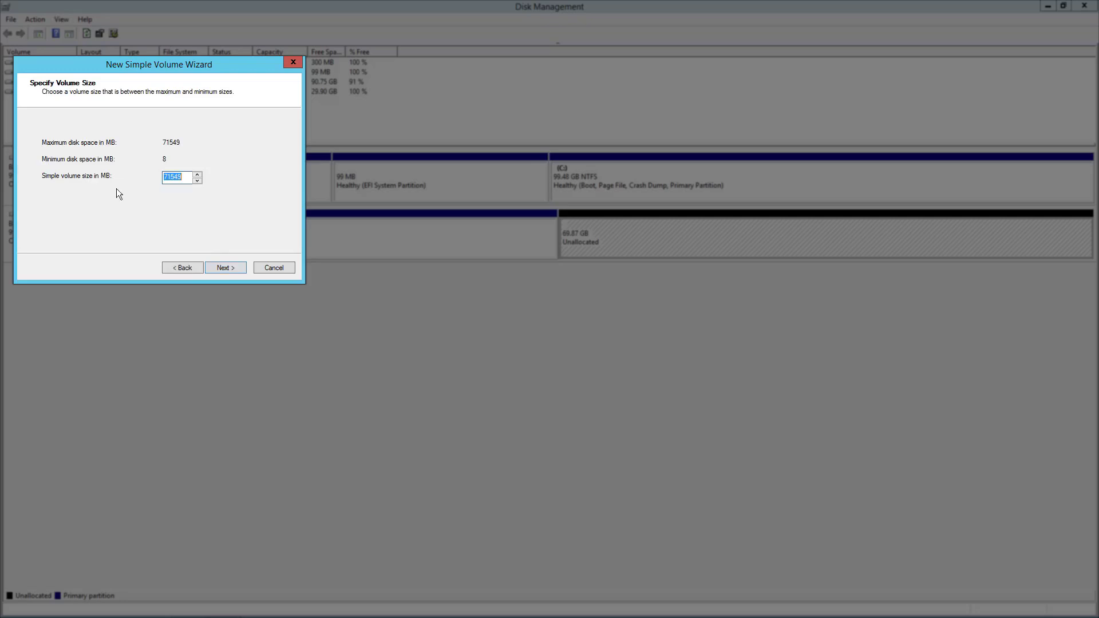
left_click(223, 269)
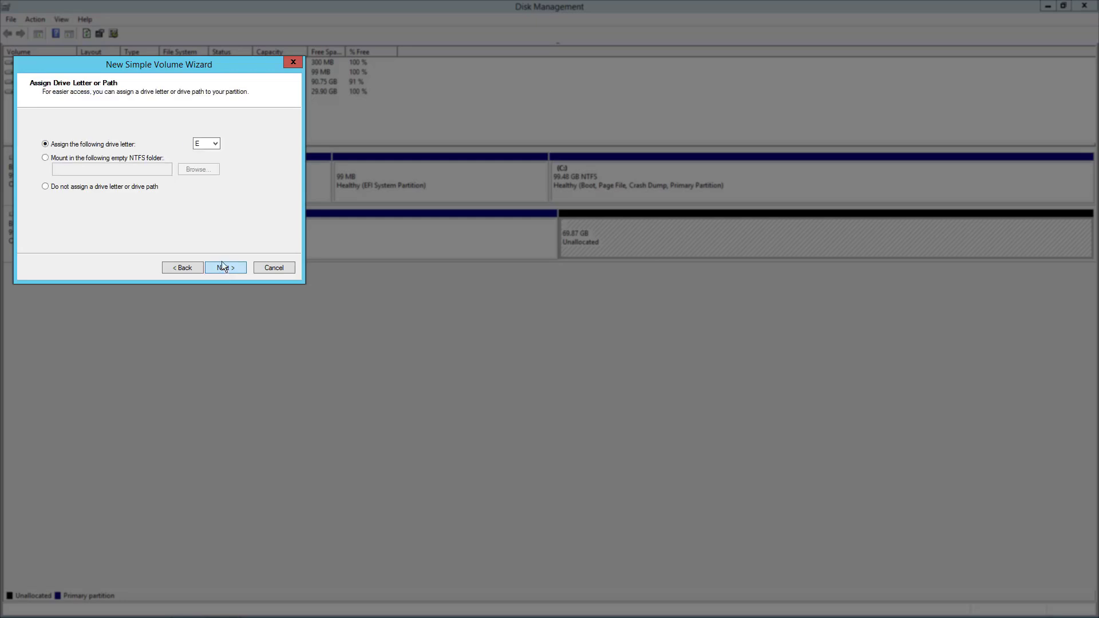
left_click(216, 143)
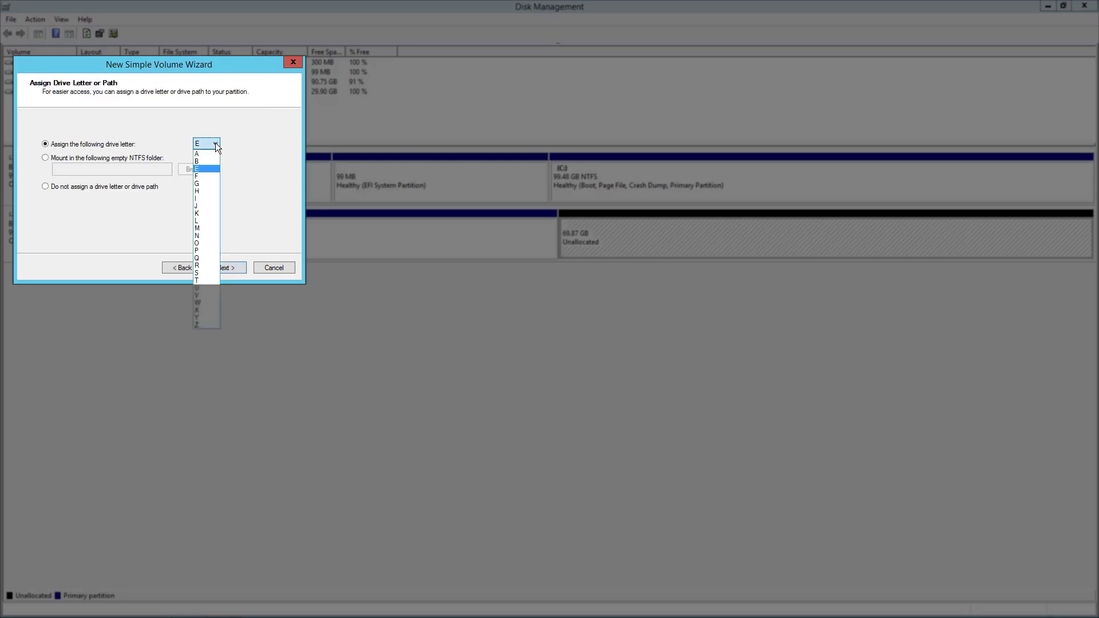
left_click(252, 145)
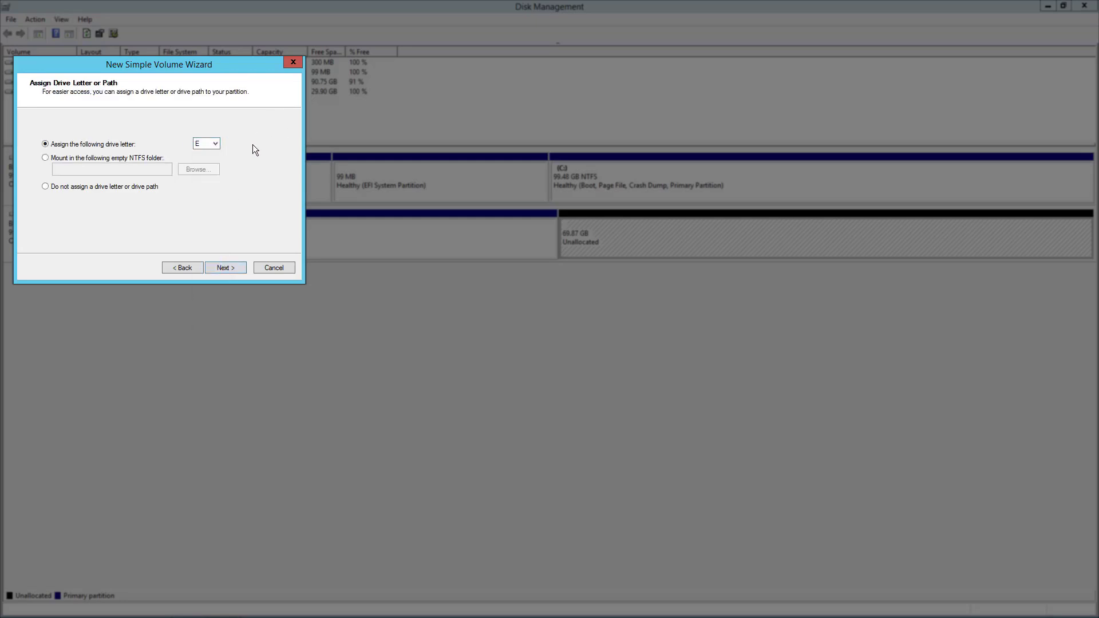
left_click(226, 268)
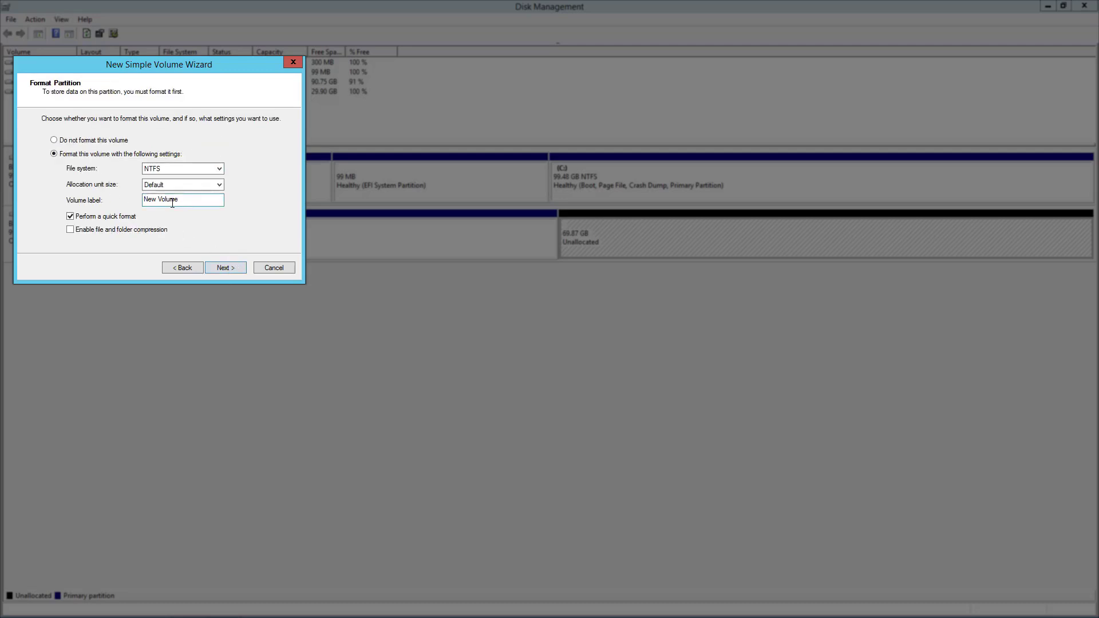
Label the volume 'hello also' and finish the wizard.
left_click_drag(196, 200, 32, 199)
type("hello also")
left_click(225, 268)
left_click(227, 267)
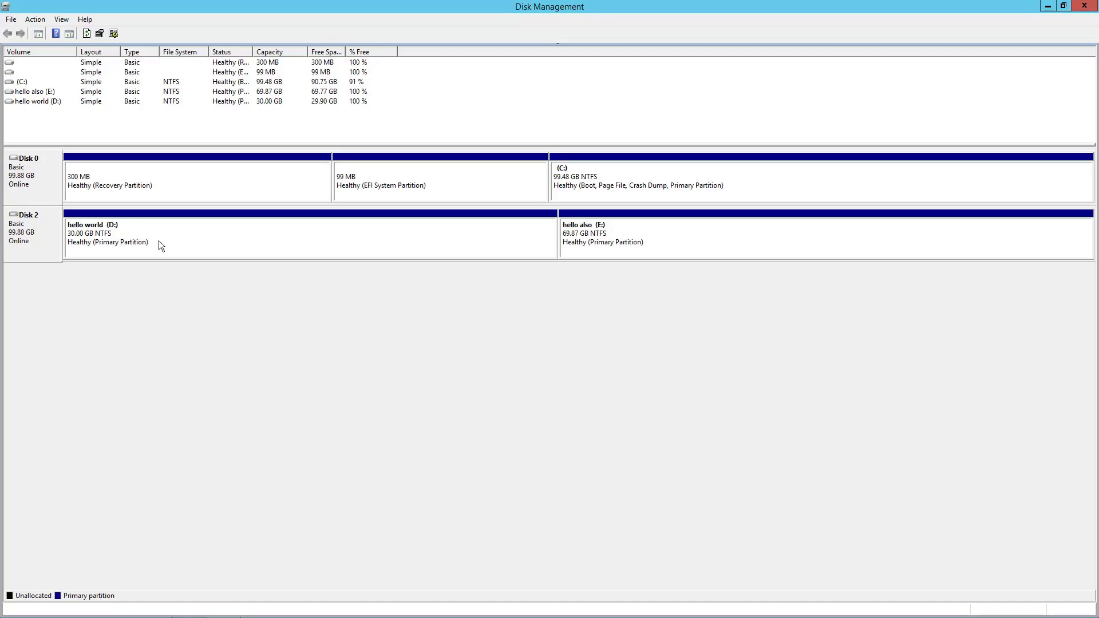
Once formatting completes, select the hello world (D:) partition.
left_click(146, 231)
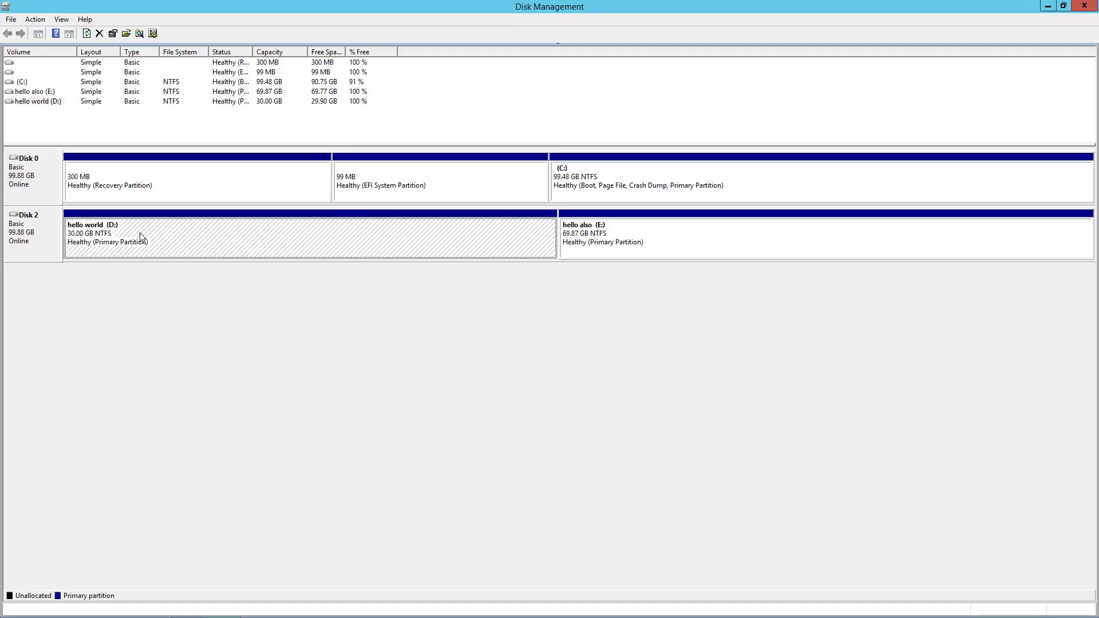
Shrink hello world (D:) by 10240 MB using Shrink Volume.
right_click(140, 233)
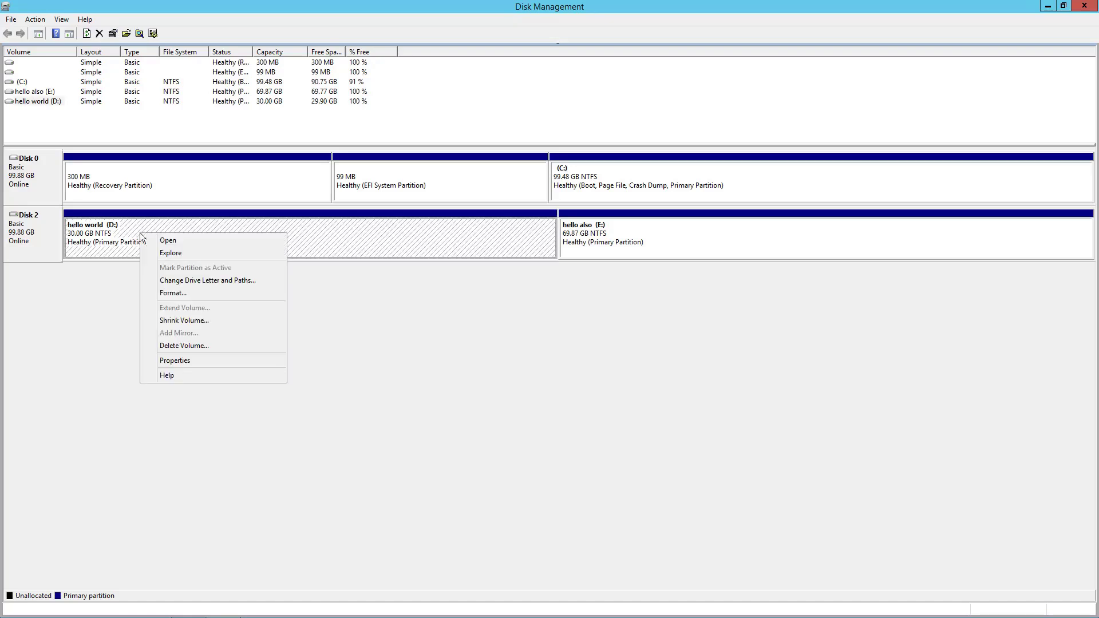
left_click(186, 322)
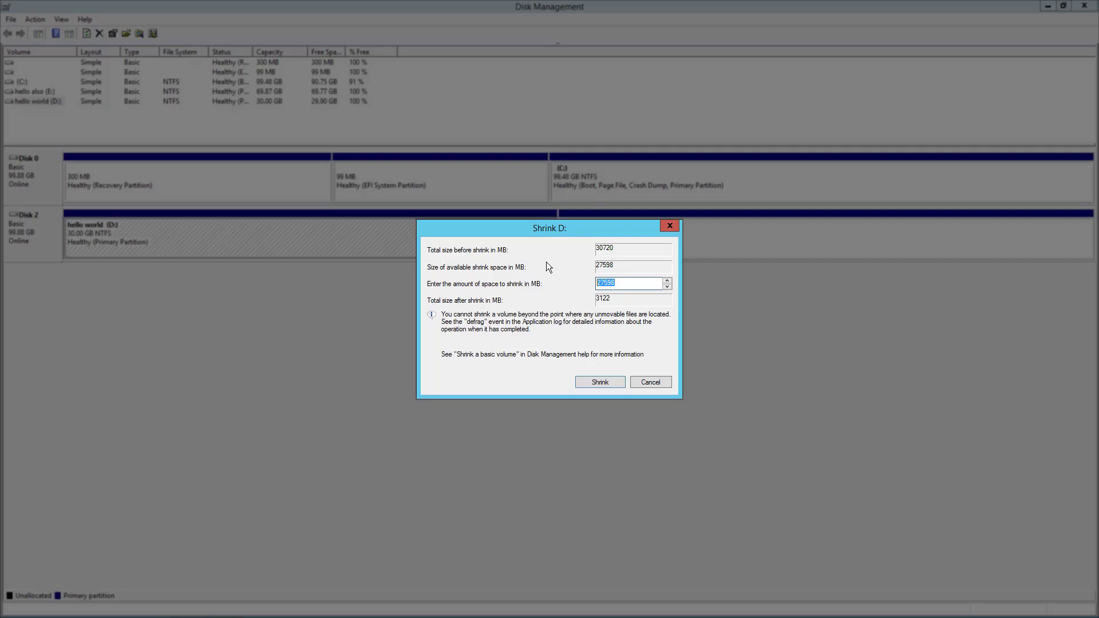
type("10240")
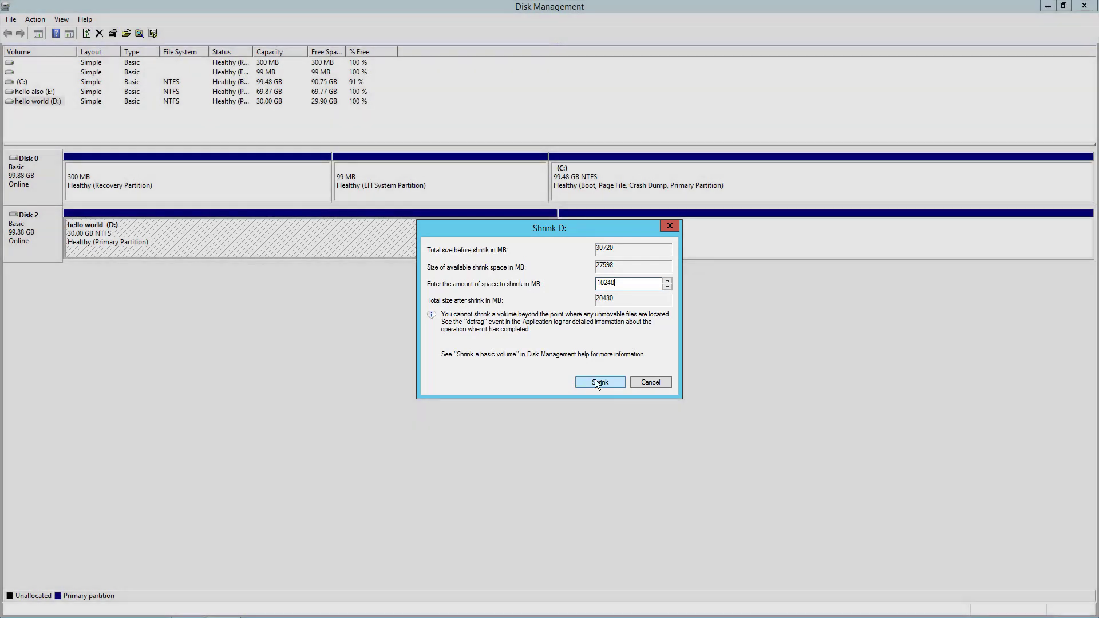
left_click(595, 379)
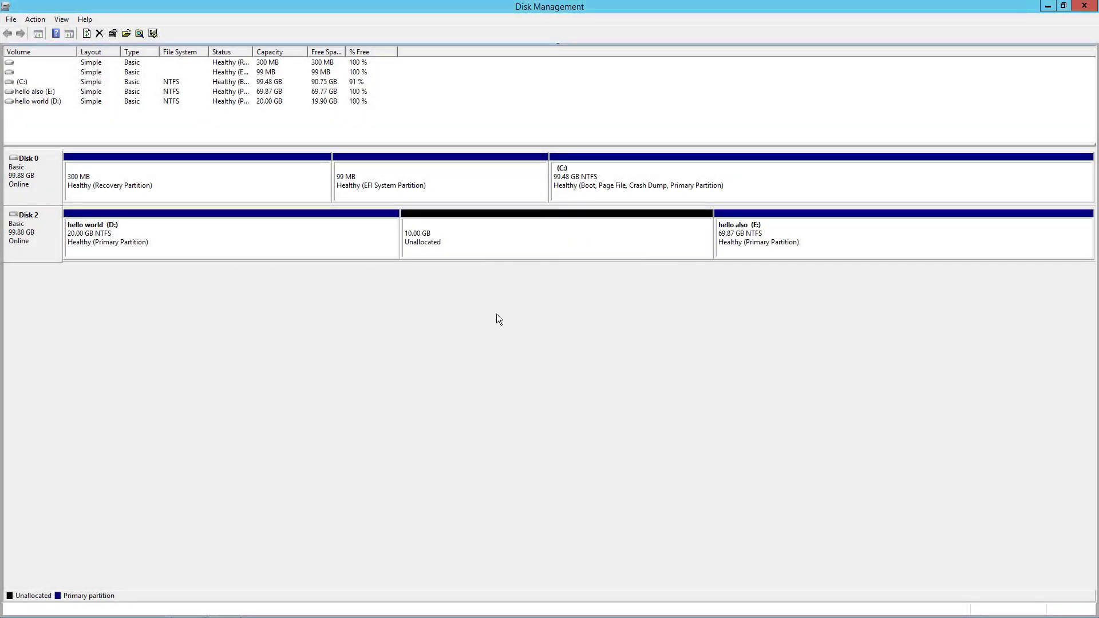
left_click(526, 229)
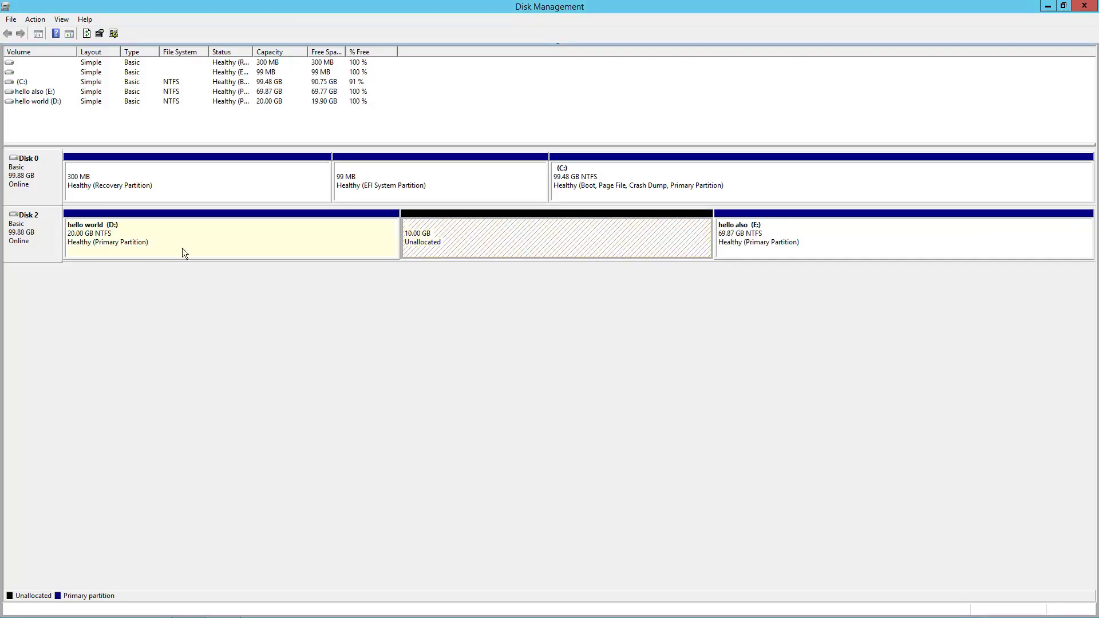
left_click(135, 241)
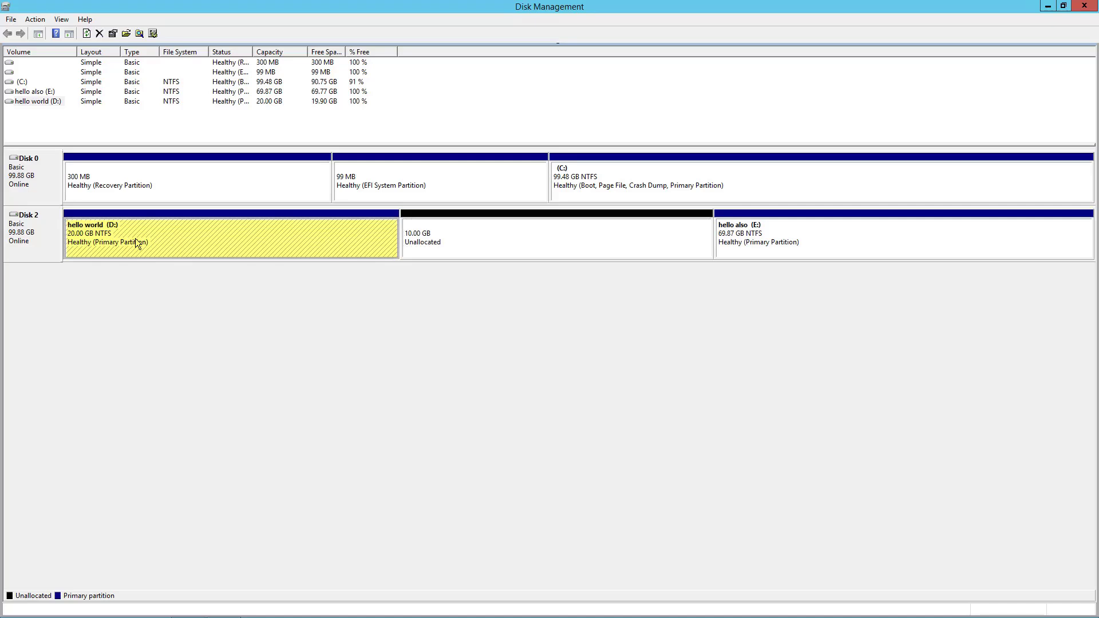
left_click(502, 247)
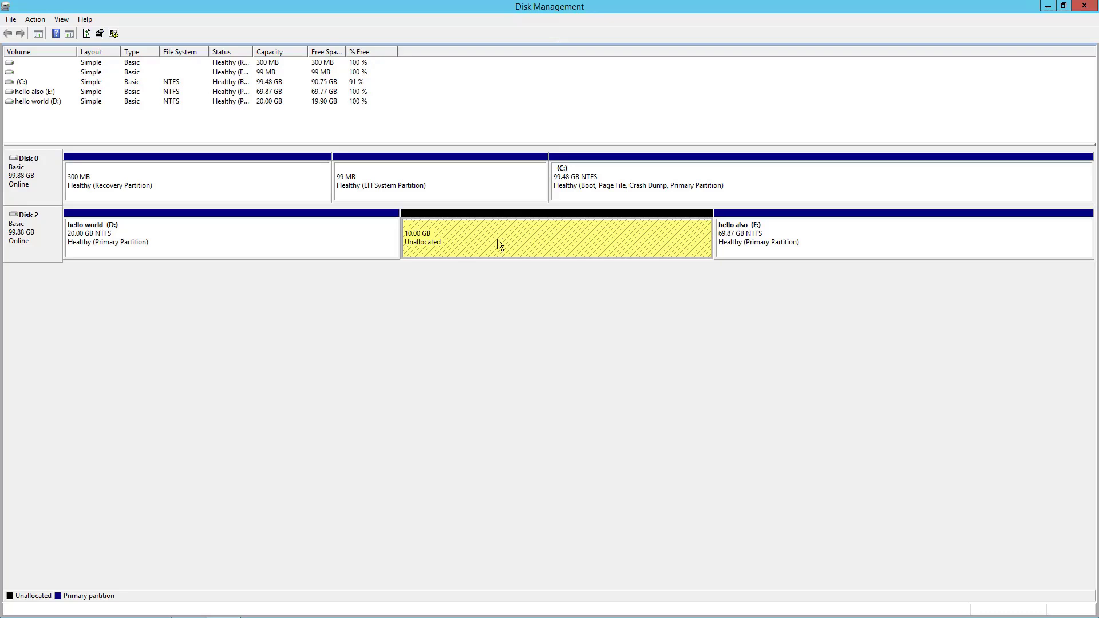
Create a New Simple Volume from the 10 GB gap: full 10239 MB, letter F, NTFS label 'new guy'.
right_click(500, 245)
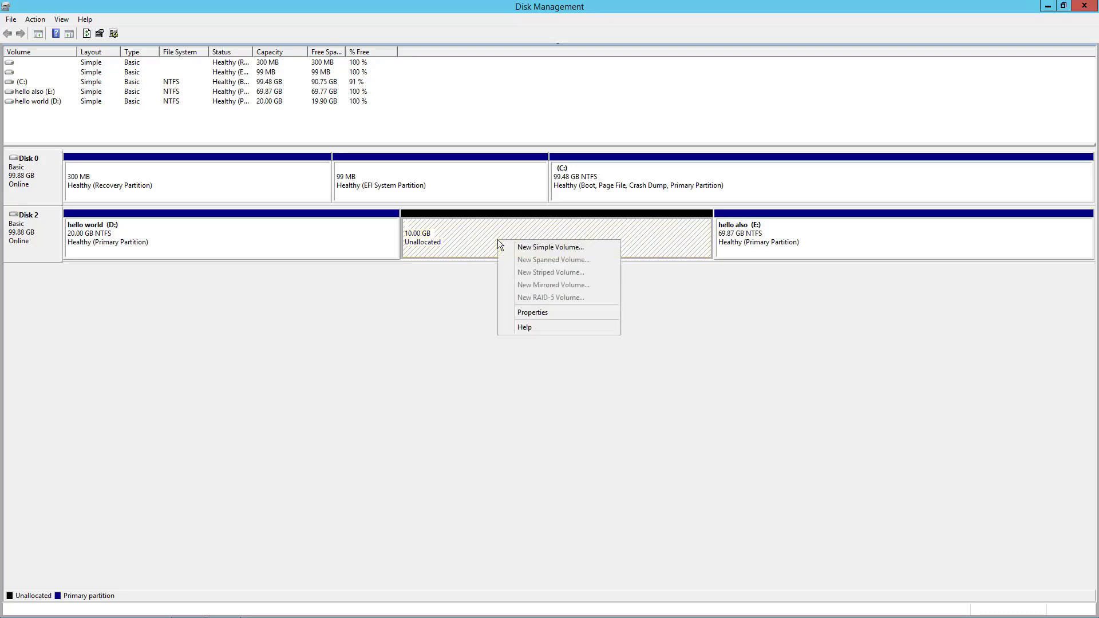
left_click(532, 247)
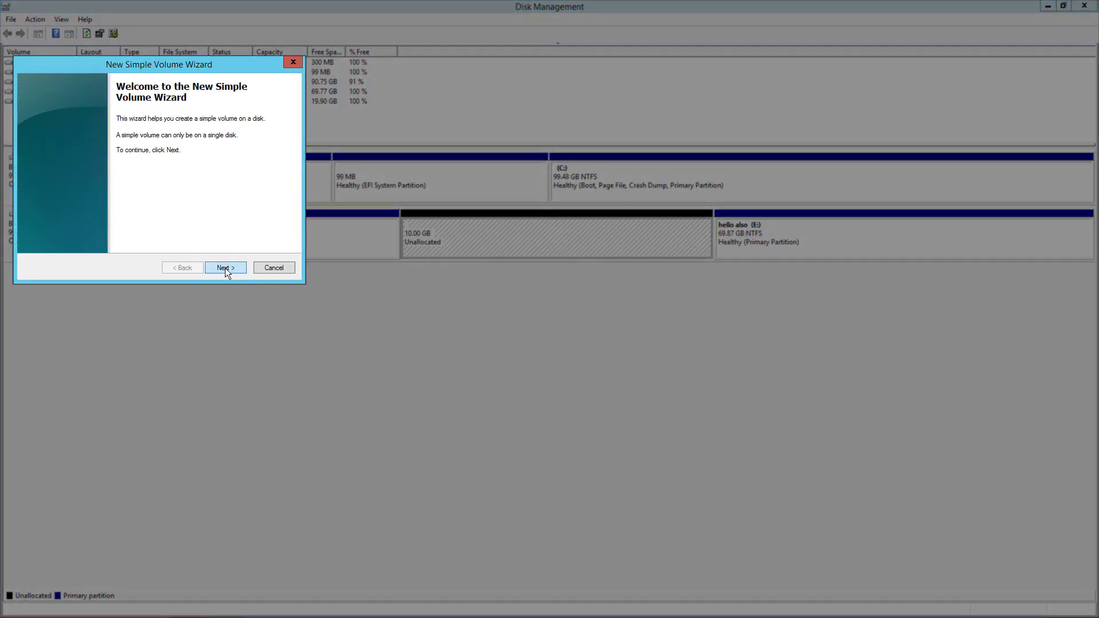
left_click(225, 268)
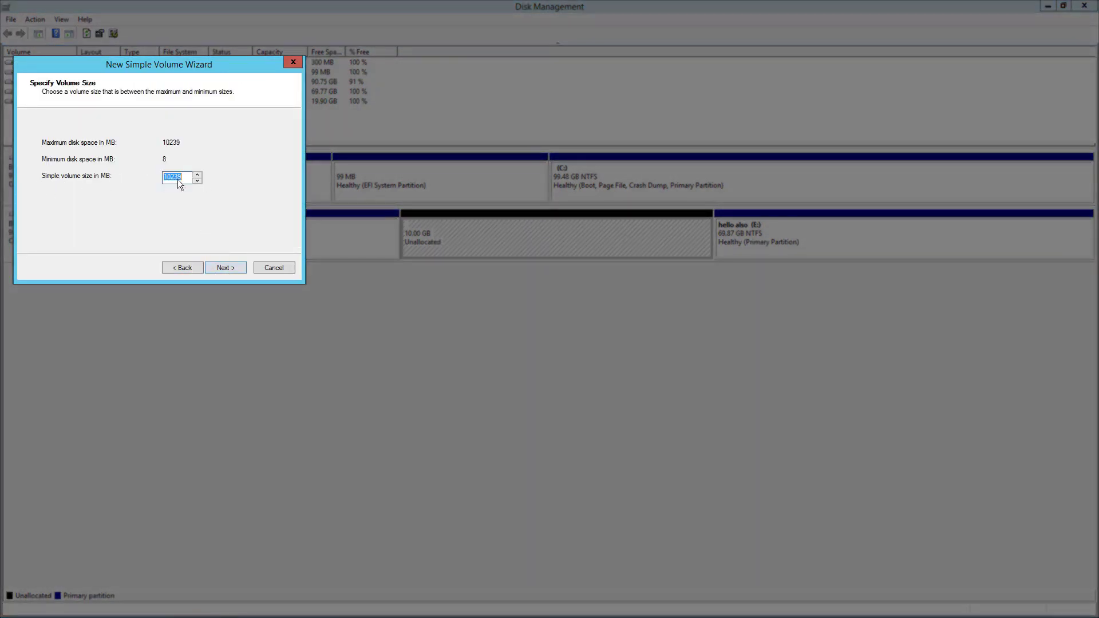
left_click(225, 268)
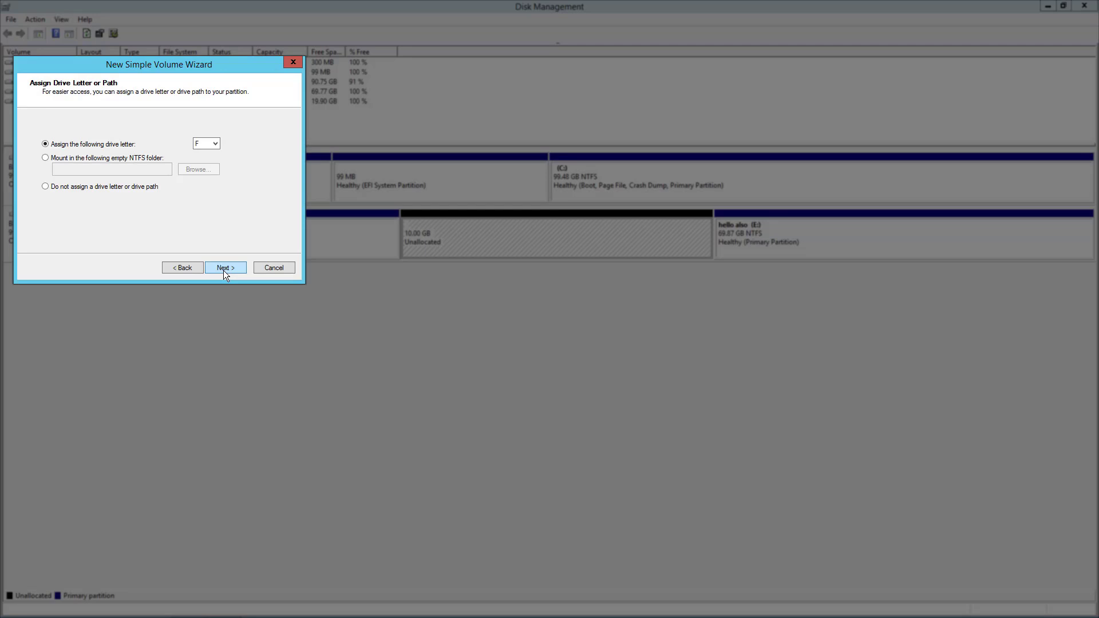
left_click(224, 269)
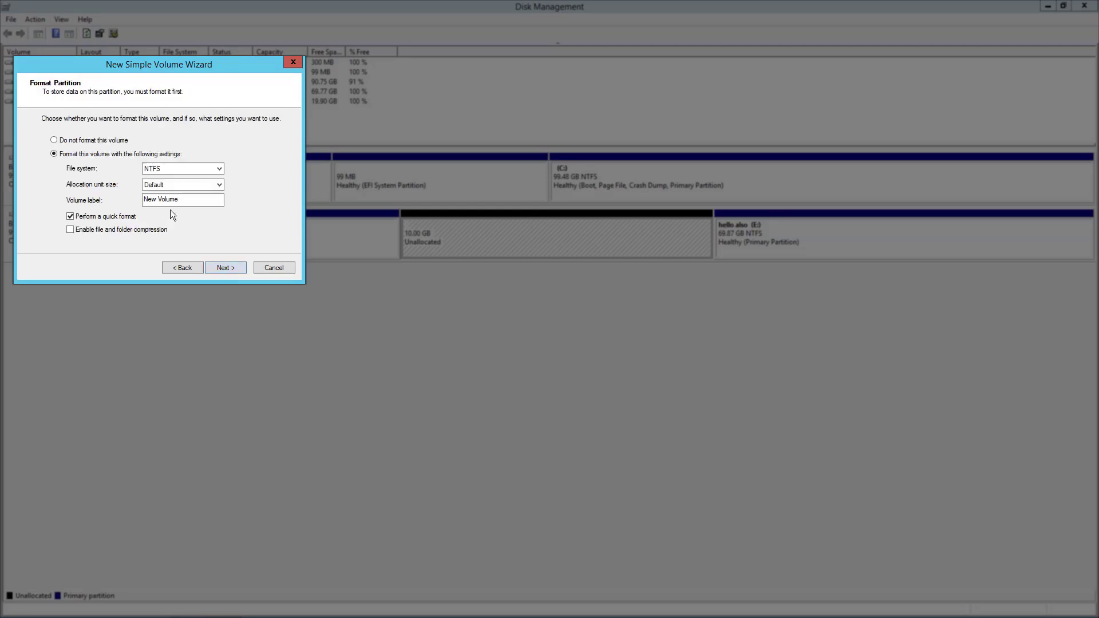
triple_click(191, 201)
type("new guy")
left_click(223, 268)
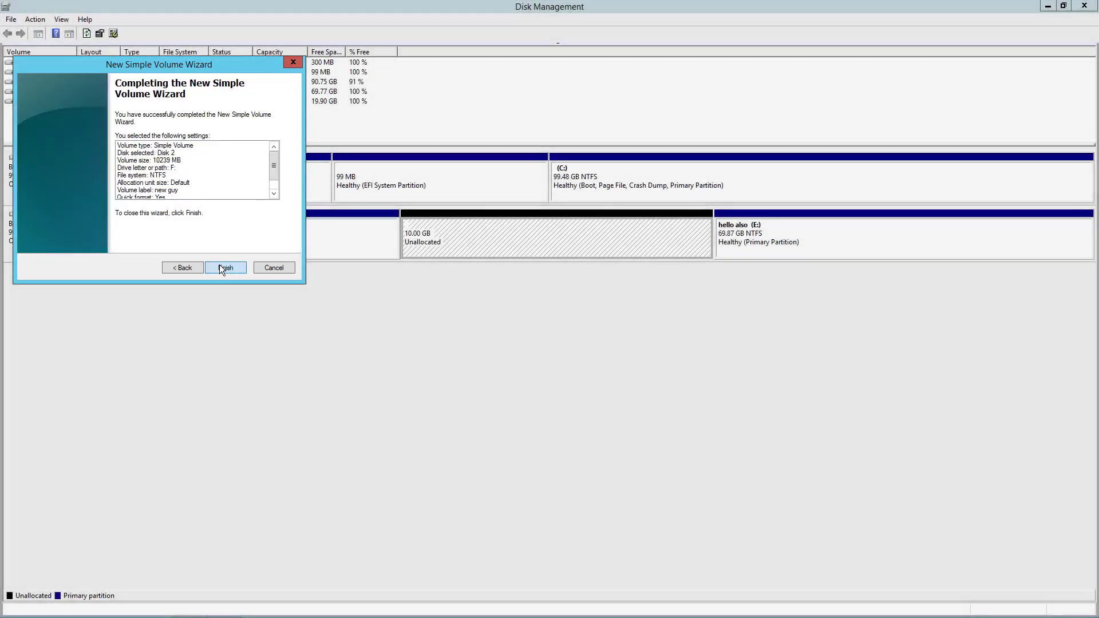
left_click(223, 267)
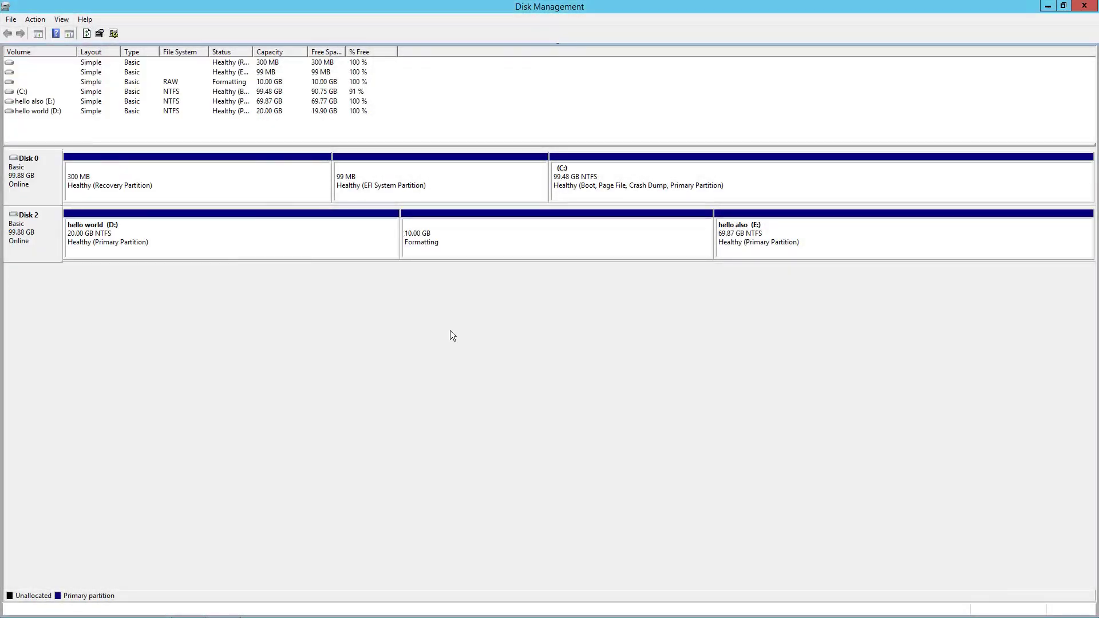